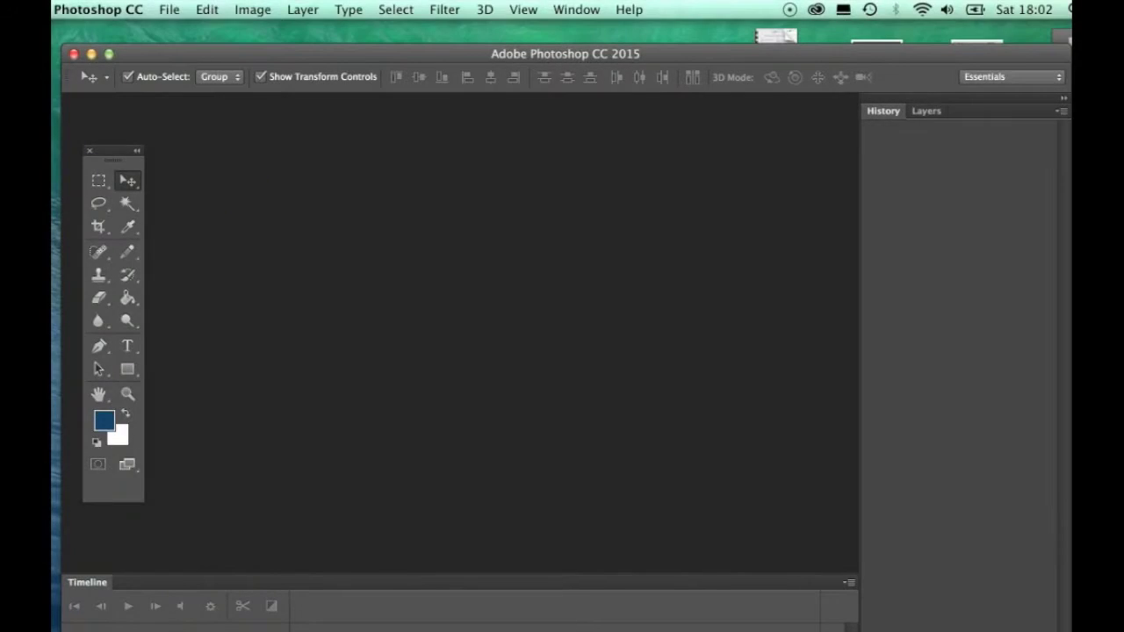
# Step: Switch to Photoshop and bring up the Photoshop CC application menu
pyautogui.click(112, 9)
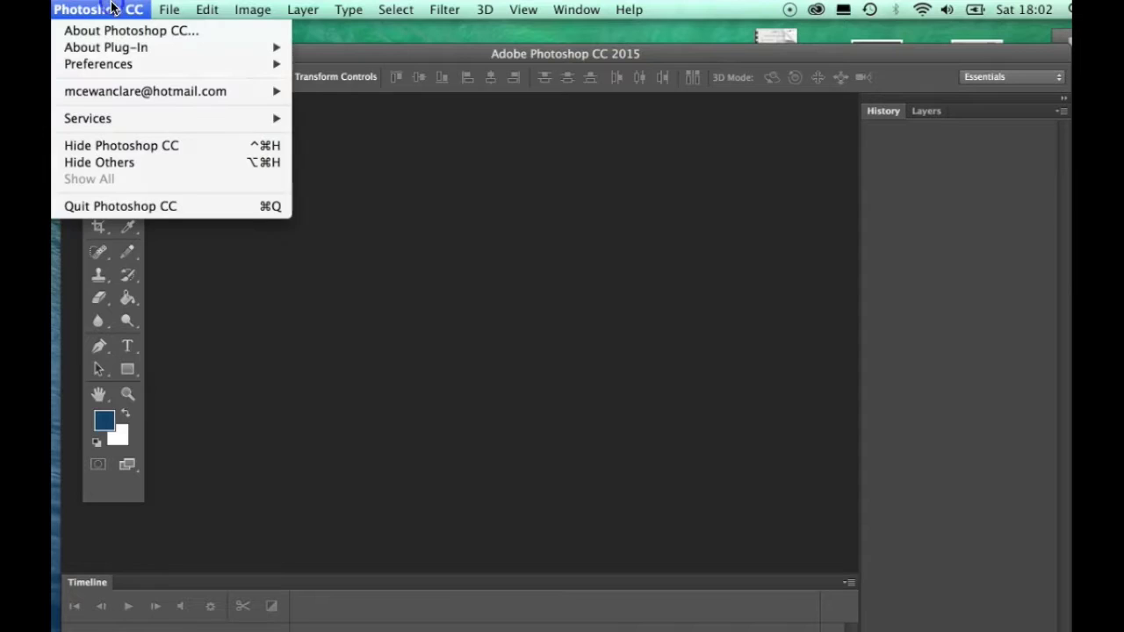
# Step: Open photowalk wall shadow.jpg from the Photoshop Example 1 folder, choosing Discard for the profile mismatch
pyautogui.moveTo(170, 11)
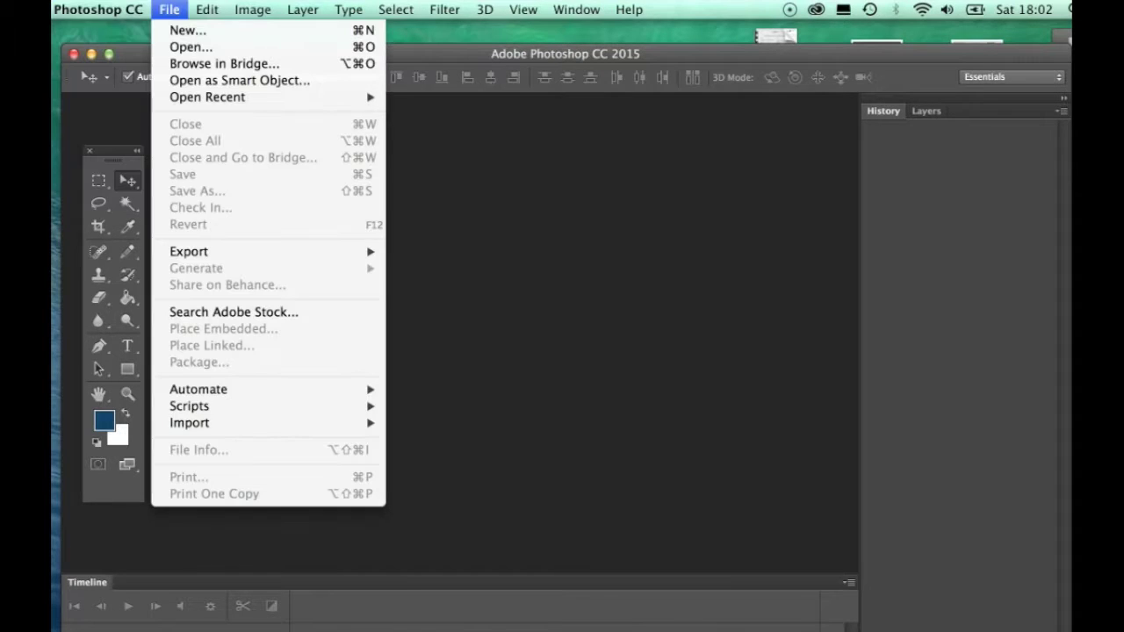
pyautogui.click(179, 46)
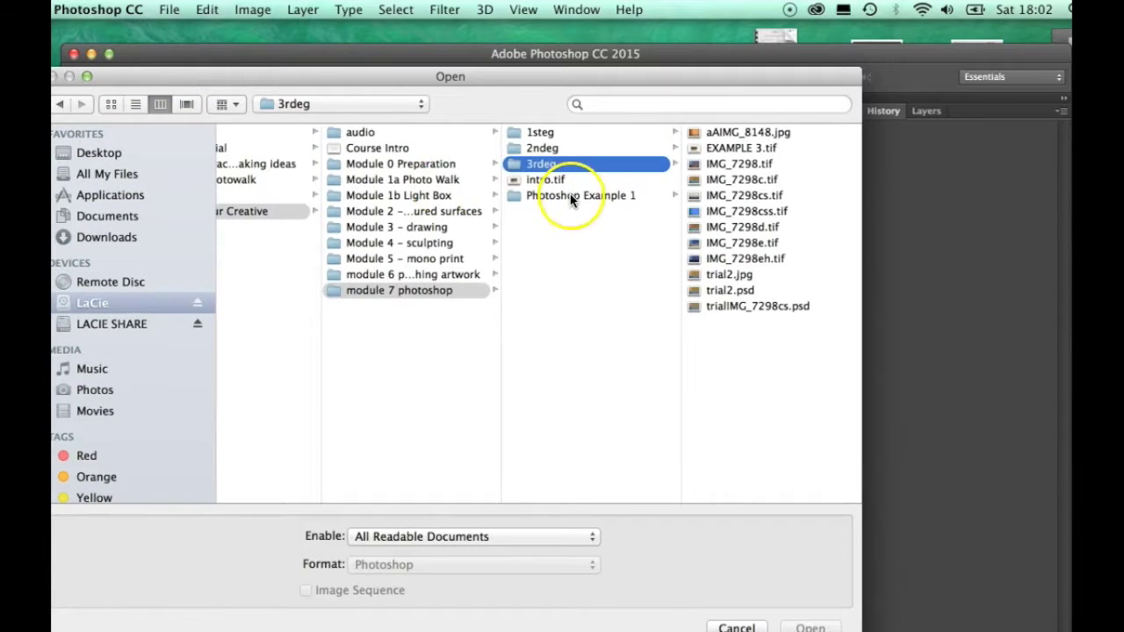
pyautogui.click(570, 195)
pyautogui.click(723, 131)
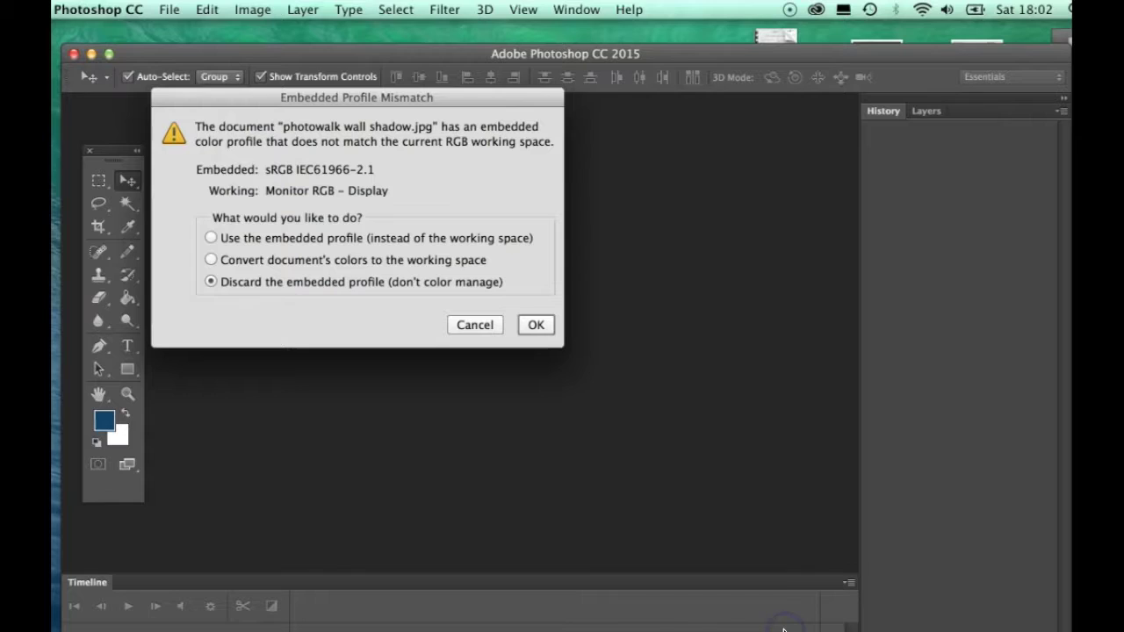
pyautogui.click(537, 326)
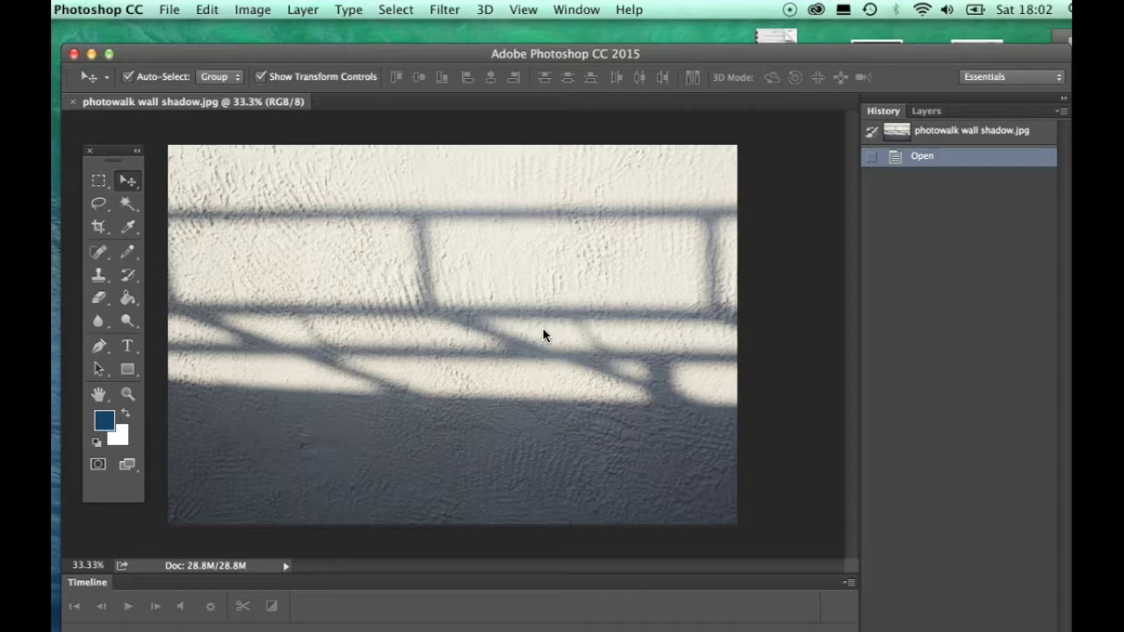
# Step: Apply Brightness/Contrast to the wall shadow photo, nudging both brightness and contrast slightly up
pyautogui.click(470, 157)
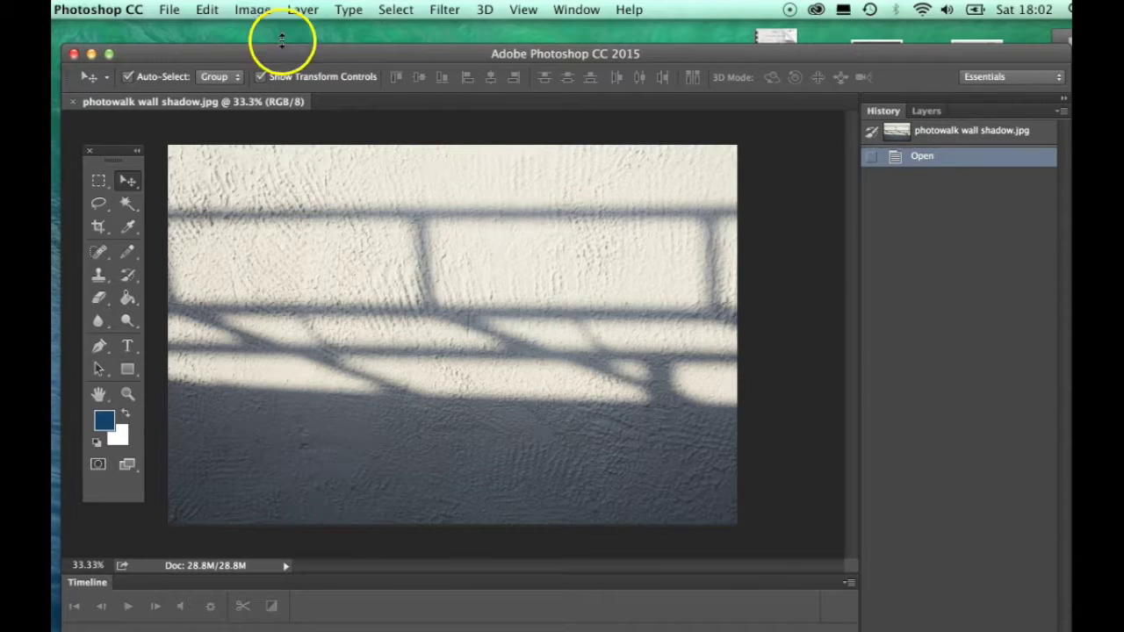
pyautogui.click(168, 10)
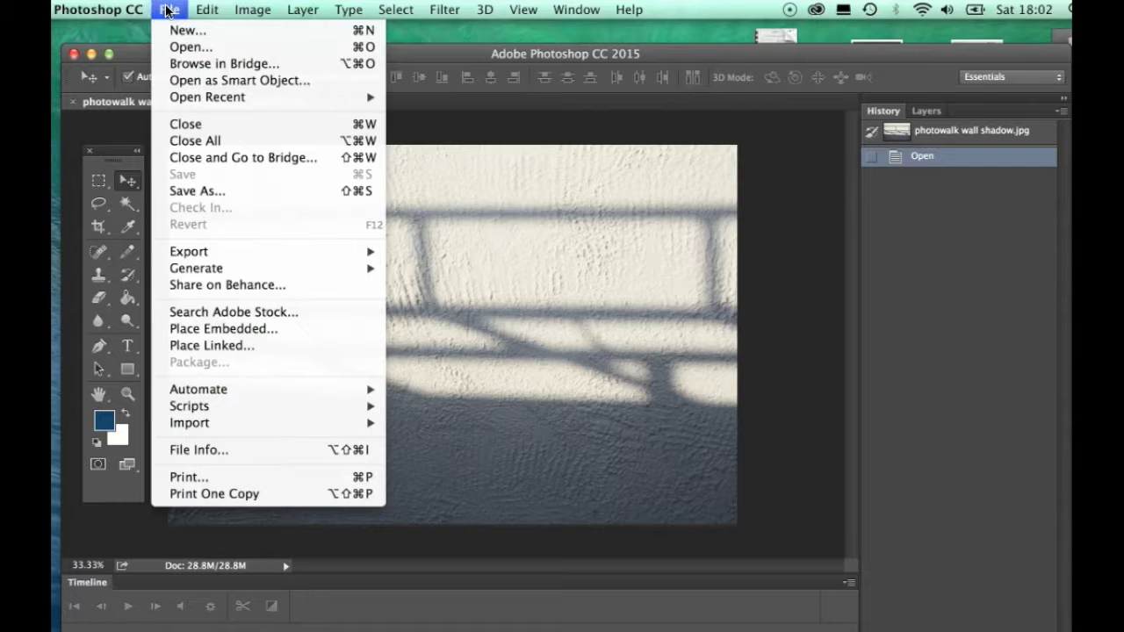
pyautogui.moveTo(242, 10)
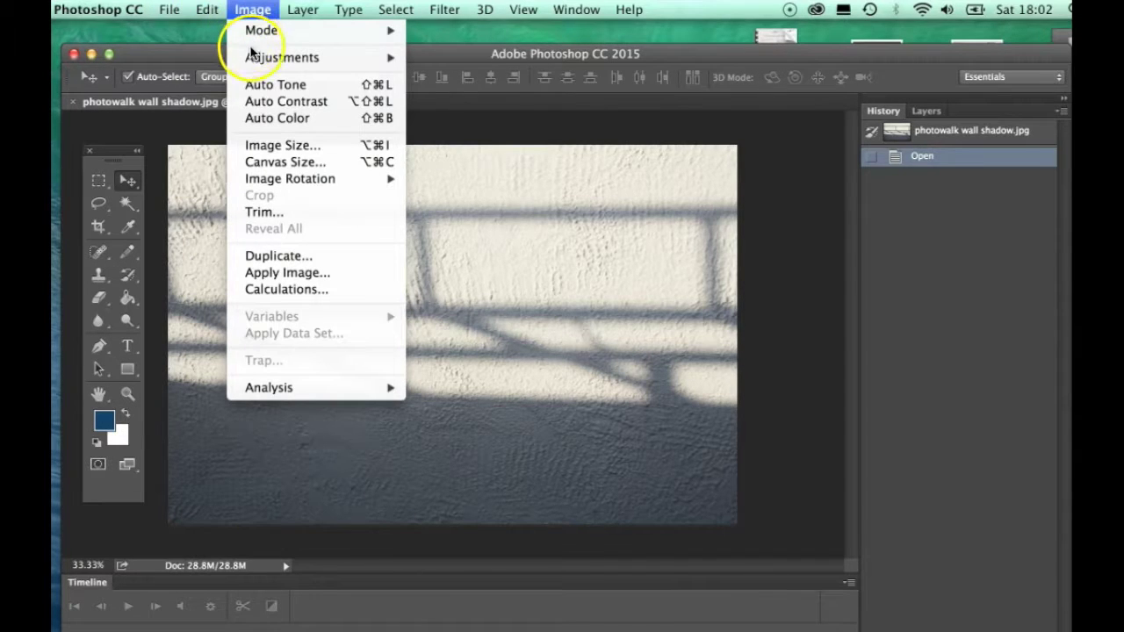
pyautogui.moveTo(311, 57)
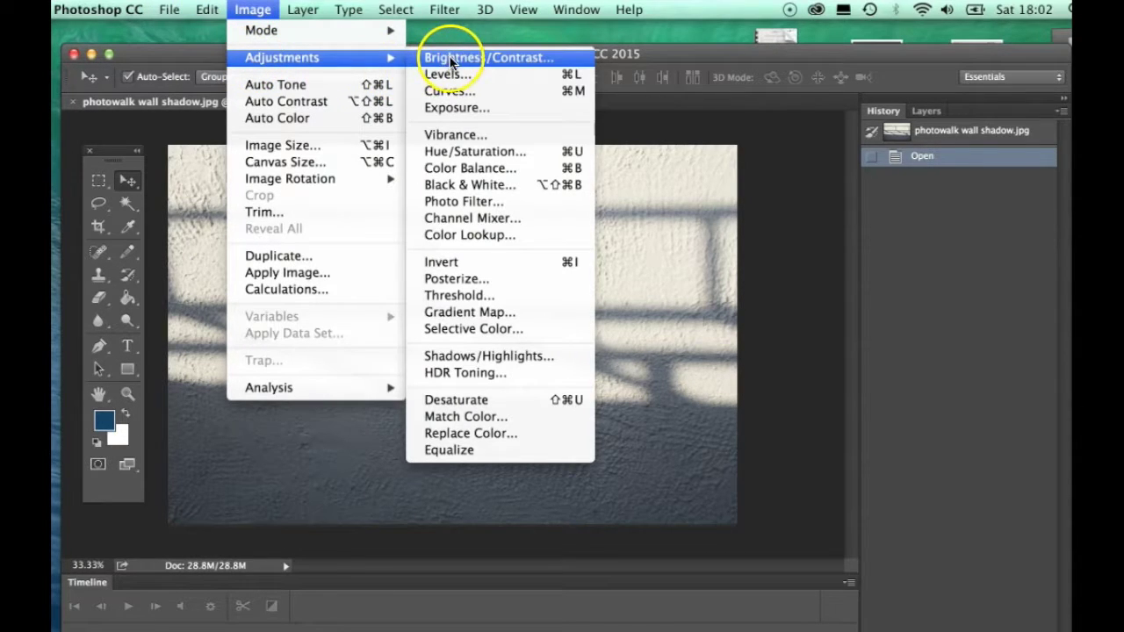
pyautogui.click(451, 59)
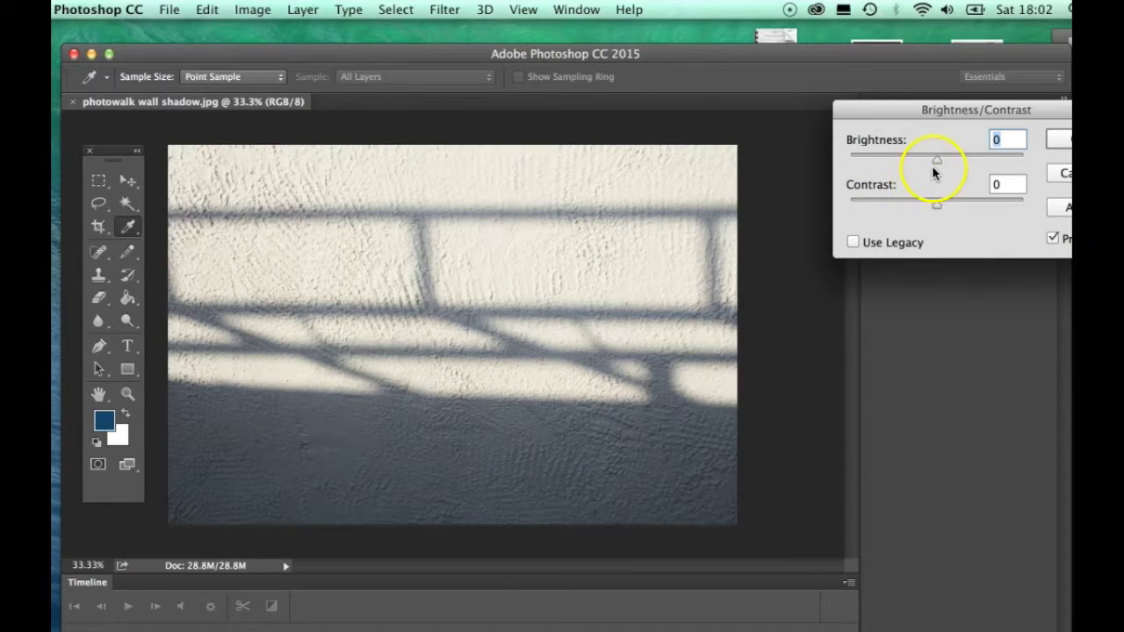
pyautogui.moveTo(936, 161)
pyautogui.mouseDown()
pyautogui.moveTo(936, 201)
pyautogui.moveTo(1019, 205)
pyautogui.moveTo(851, 206)
pyautogui.moveTo(942, 204)
pyautogui.moveTo(942, 161)
pyautogui.moveTo(870, 163)
pyautogui.moveTo(1028, 169)
pyautogui.moveTo(946, 165)
pyautogui.mouseUp()
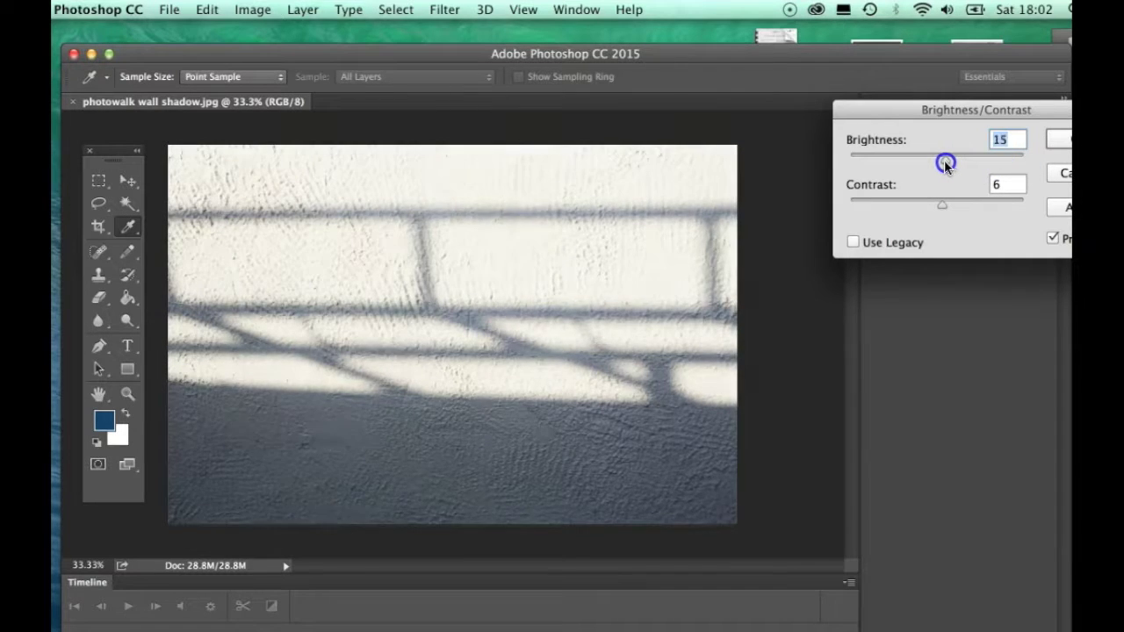
pyautogui.moveTo(946, 165); pyautogui.dragTo(941, 166)
pyautogui.moveTo(940, 209); pyautogui.dragTo(946, 208)
pyautogui.press('Return')
pyautogui.press('v')
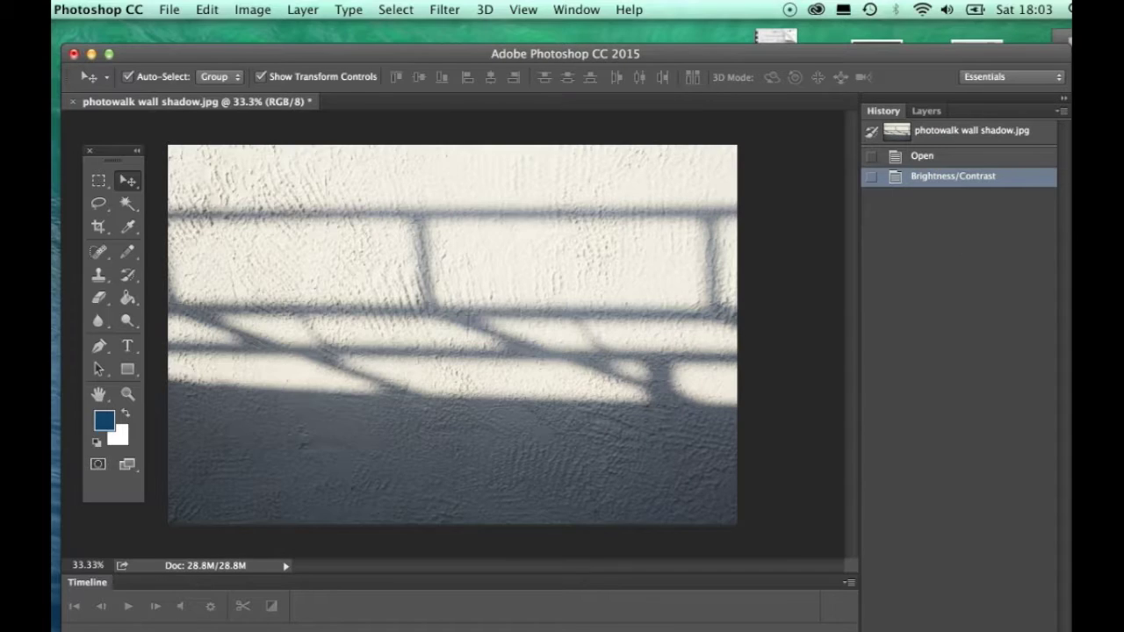
# Step: Open tracing paper sculpture.jpg from Photoshop Example 1 alongside the wall shadow photo
pyautogui.click(170, 10)
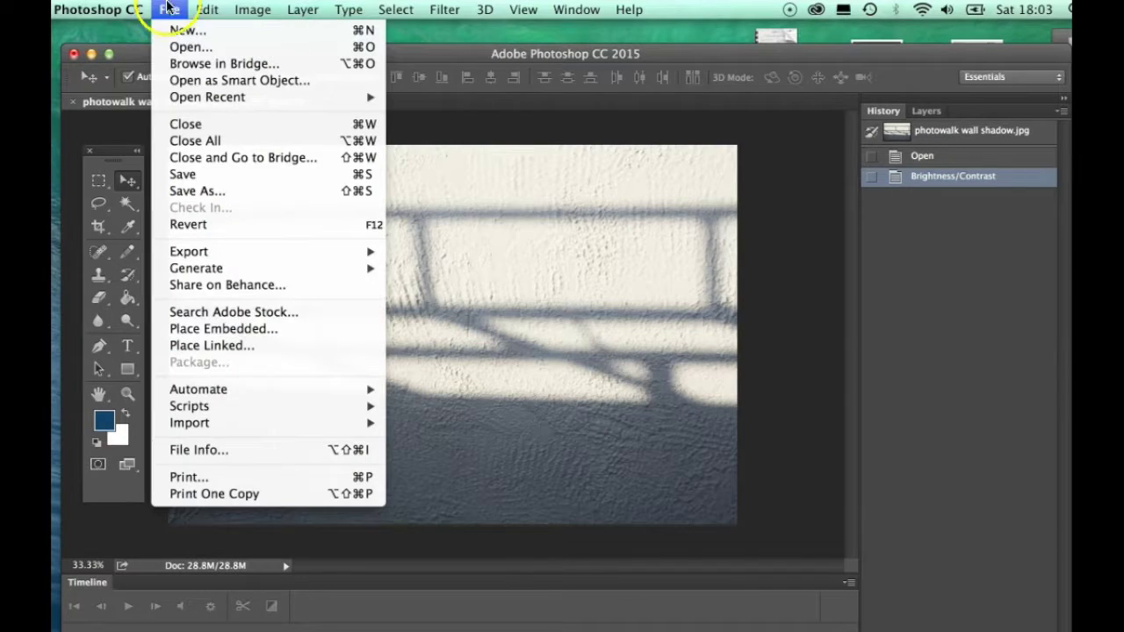
pyautogui.click(178, 46)
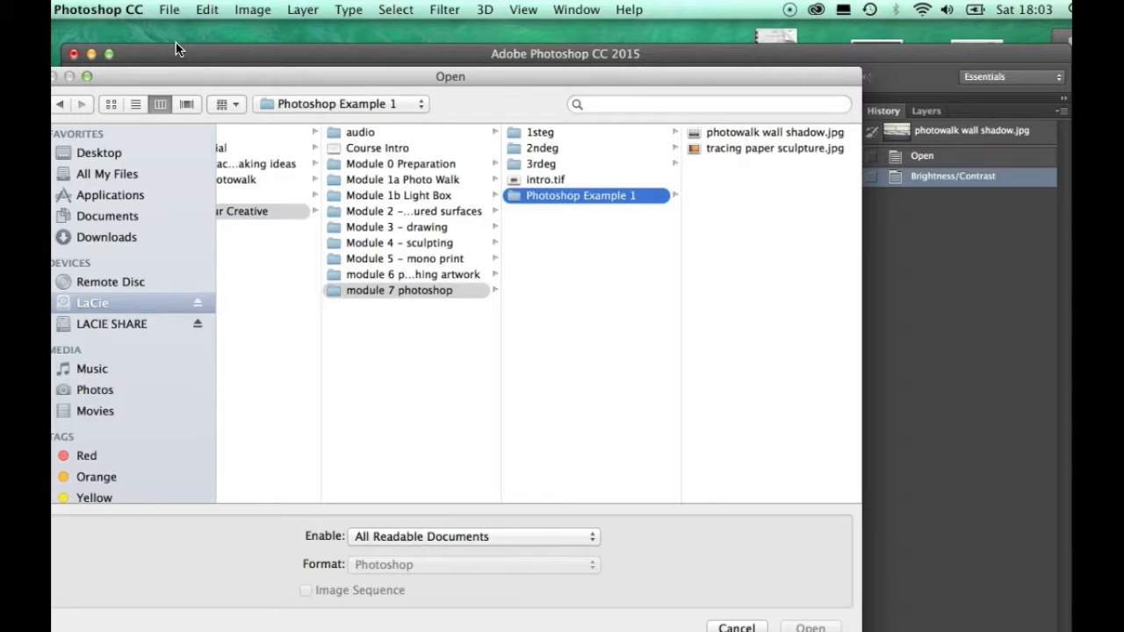
pyautogui.click(722, 149)
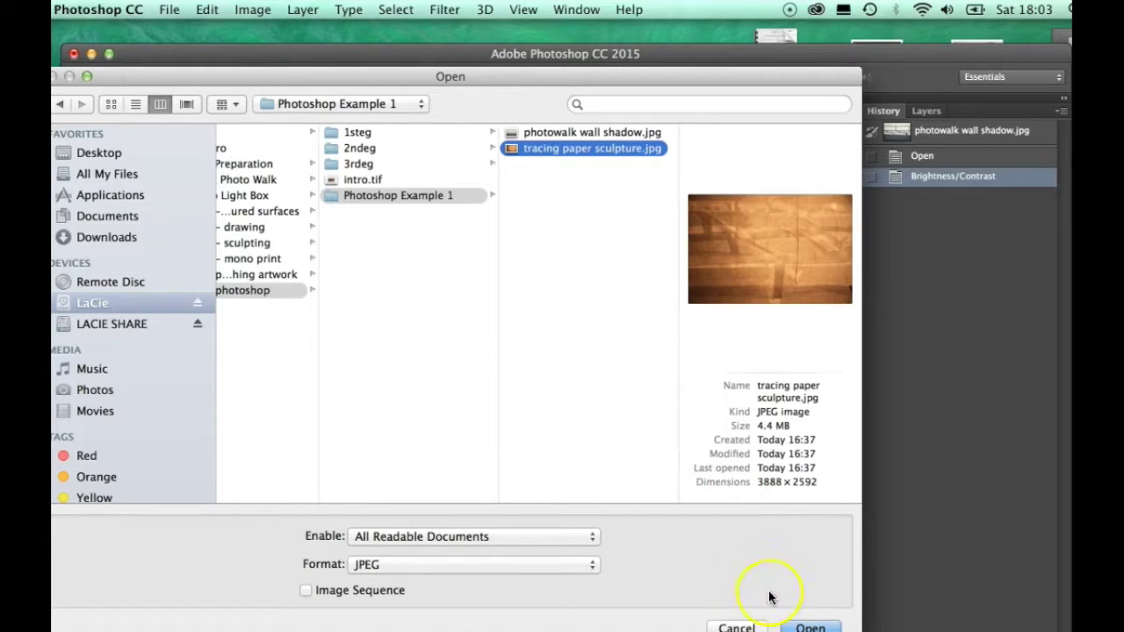
pyautogui.click(796, 627)
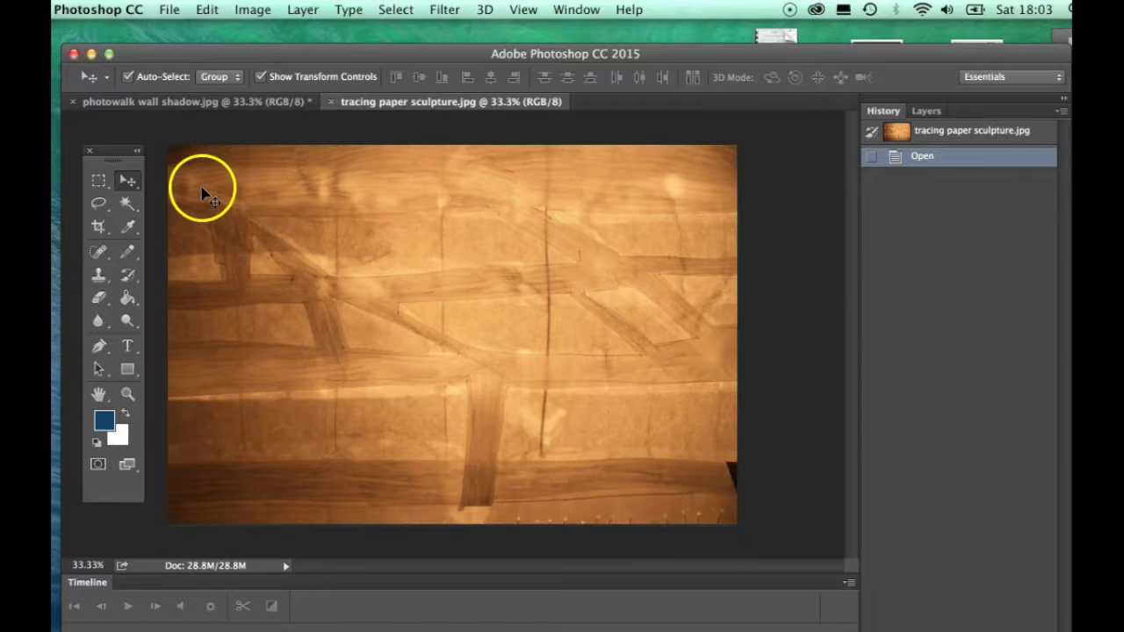
# Step: Crop the tracing paper image to a marquee just inside its edges, then deselect
pyautogui.click(99, 181)
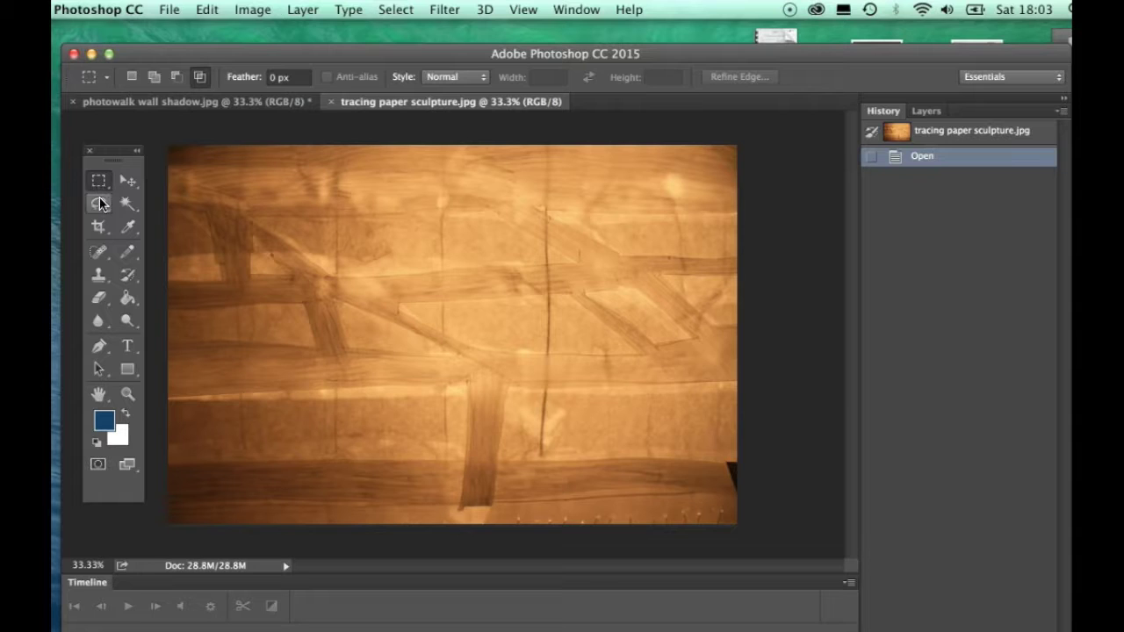
pyautogui.click(99, 187)
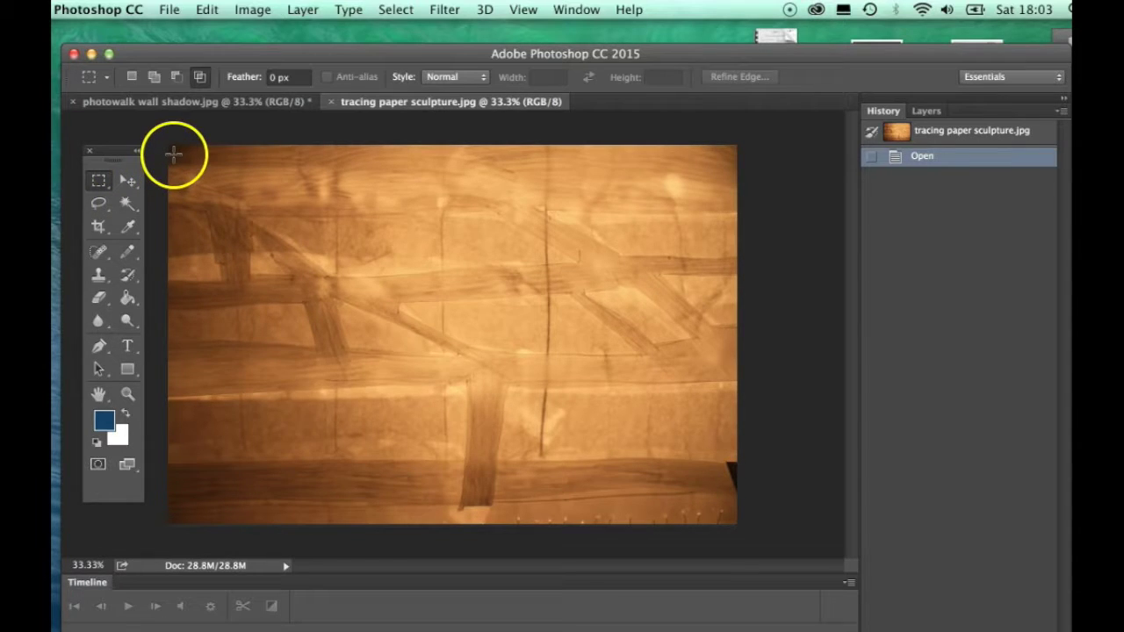
pyautogui.moveTo(173, 155); pyautogui.dragTo(721, 504)
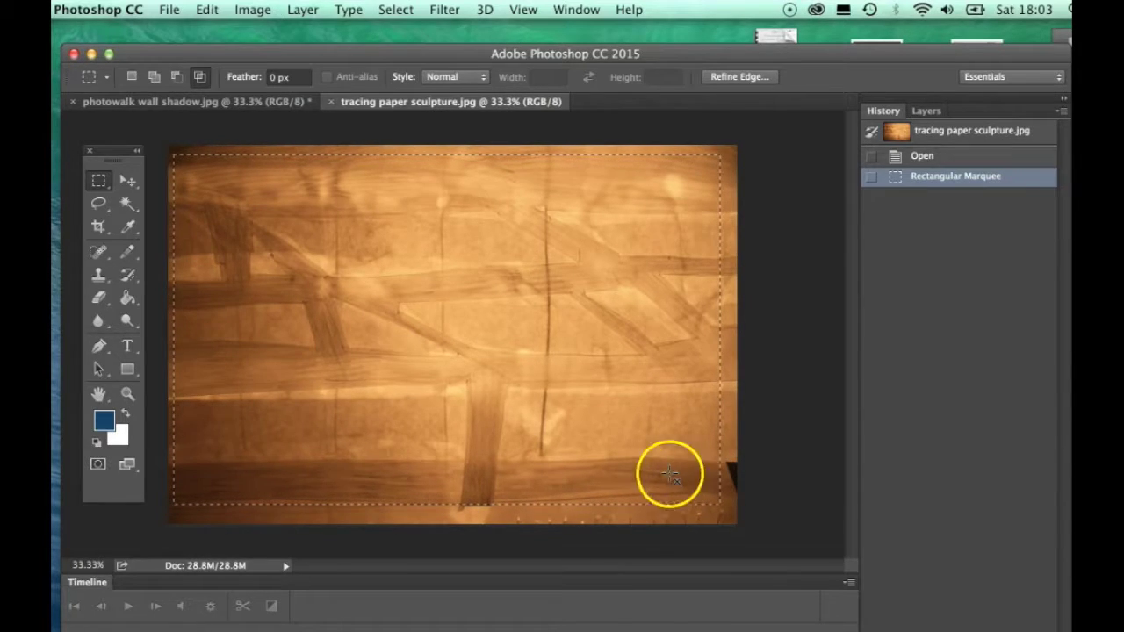
pyautogui.click(252, 10)
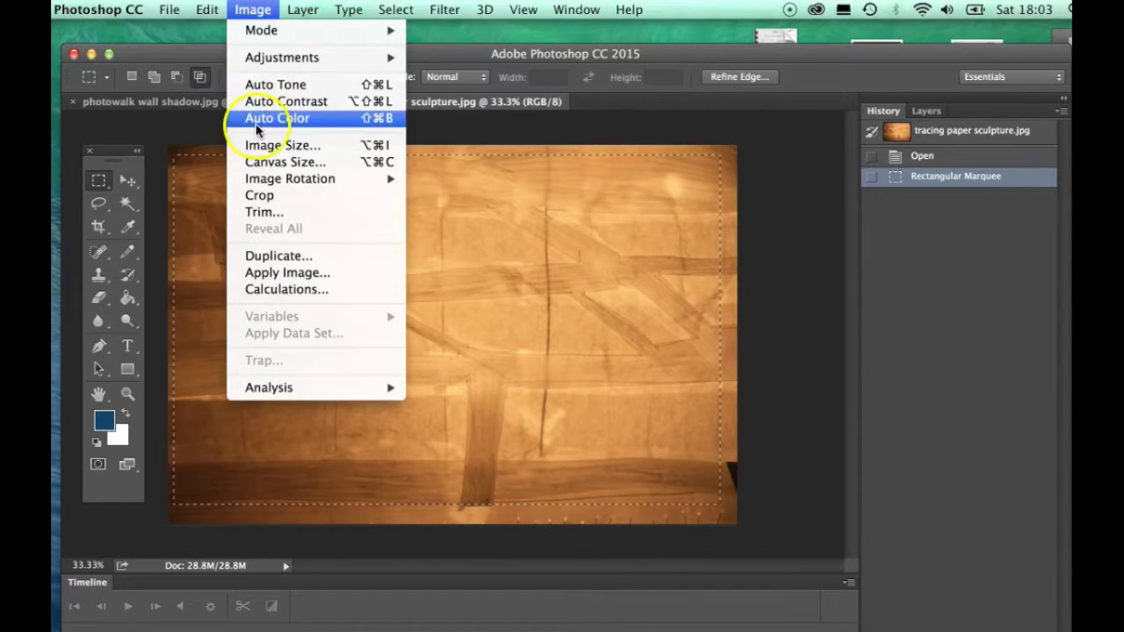
pyautogui.click(259, 194)
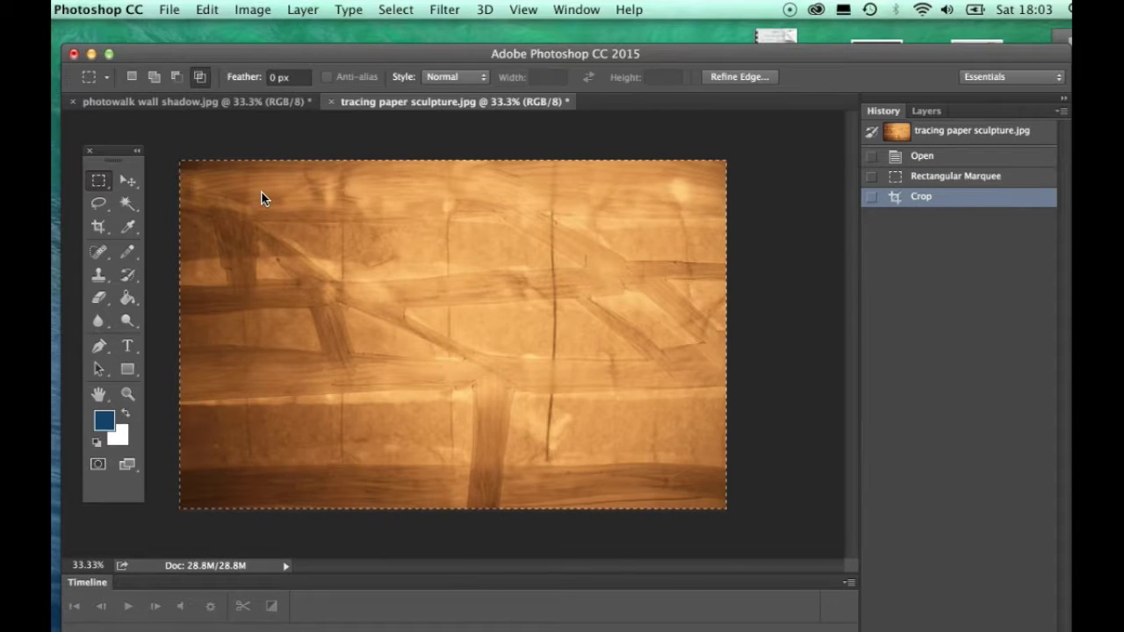
pyautogui.click(279, 195)
pyautogui.click(280, 195)
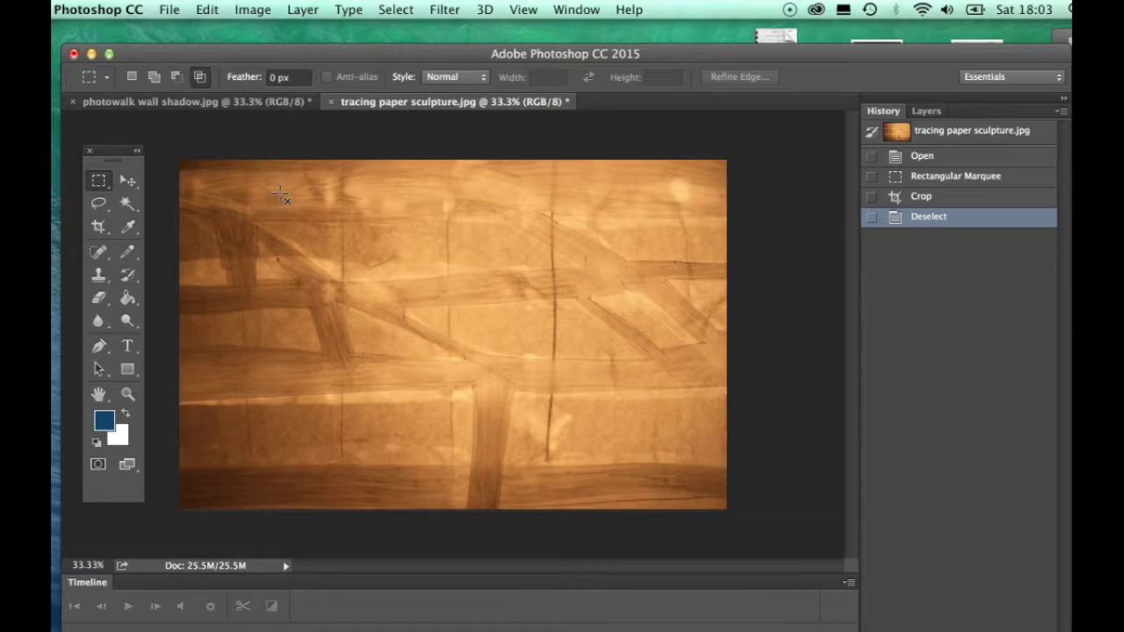
pyautogui.click(274, 85)
# Step: Apply Levels with black input 13, midtones 0.88 and white input around 188
pyautogui.click(262, 8)
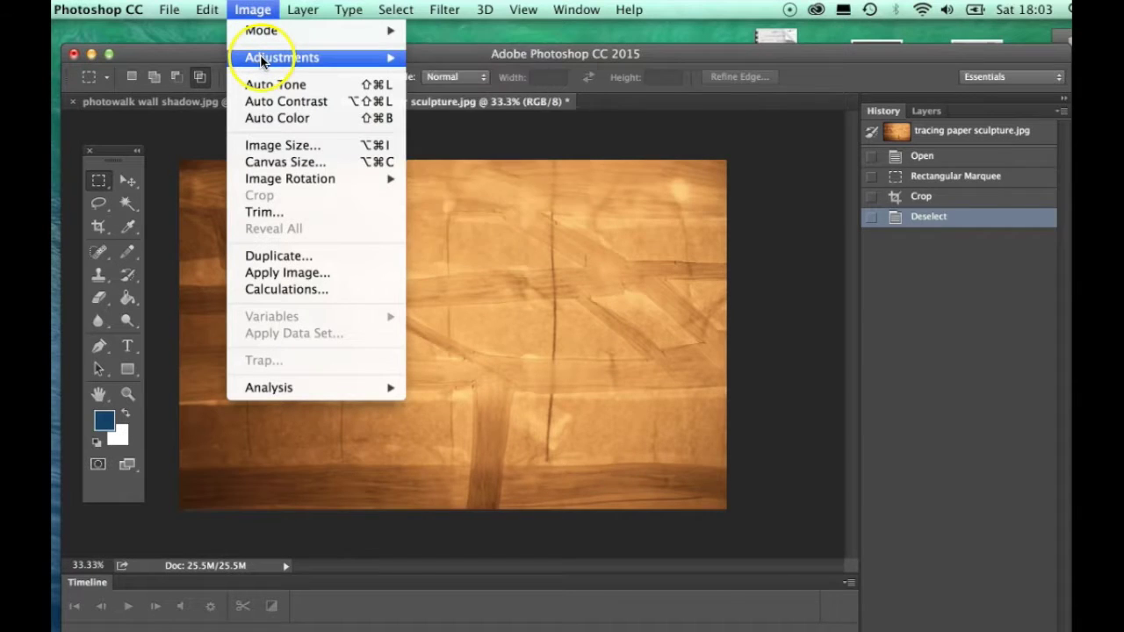
pyautogui.moveTo(260, 55)
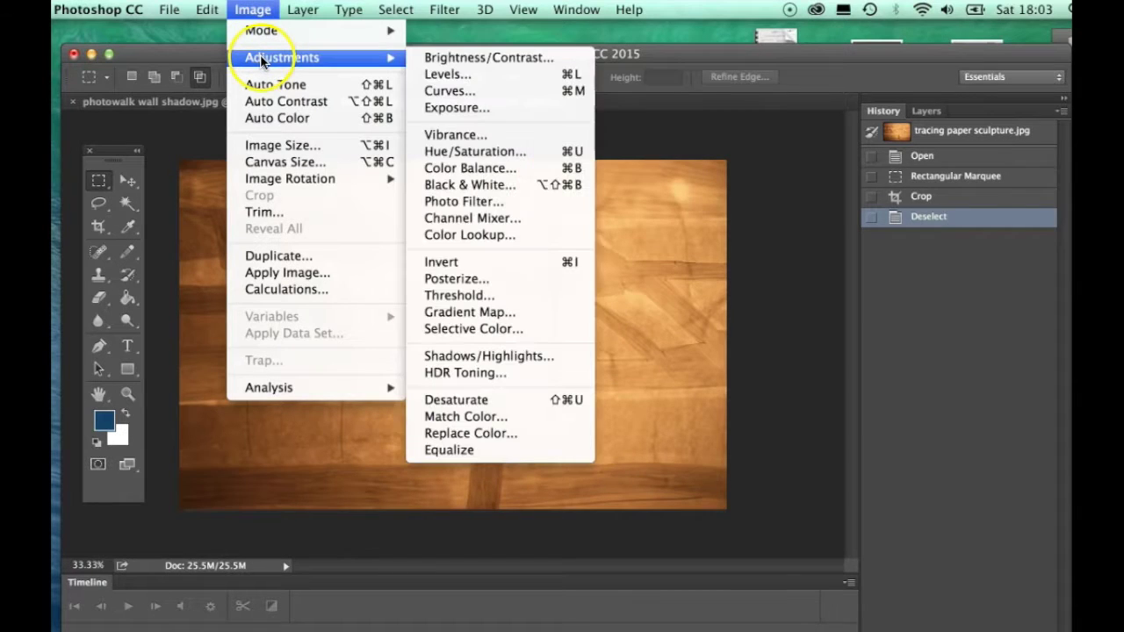
pyautogui.click(443, 75)
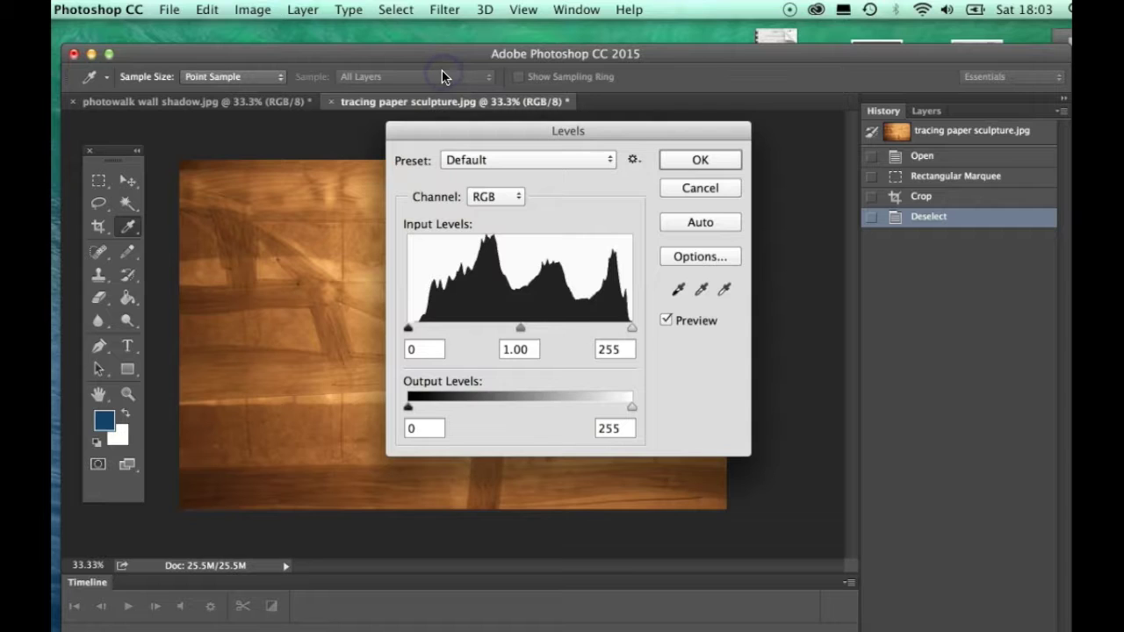
pyautogui.moveTo(513, 127); pyautogui.dragTo(809, 160)
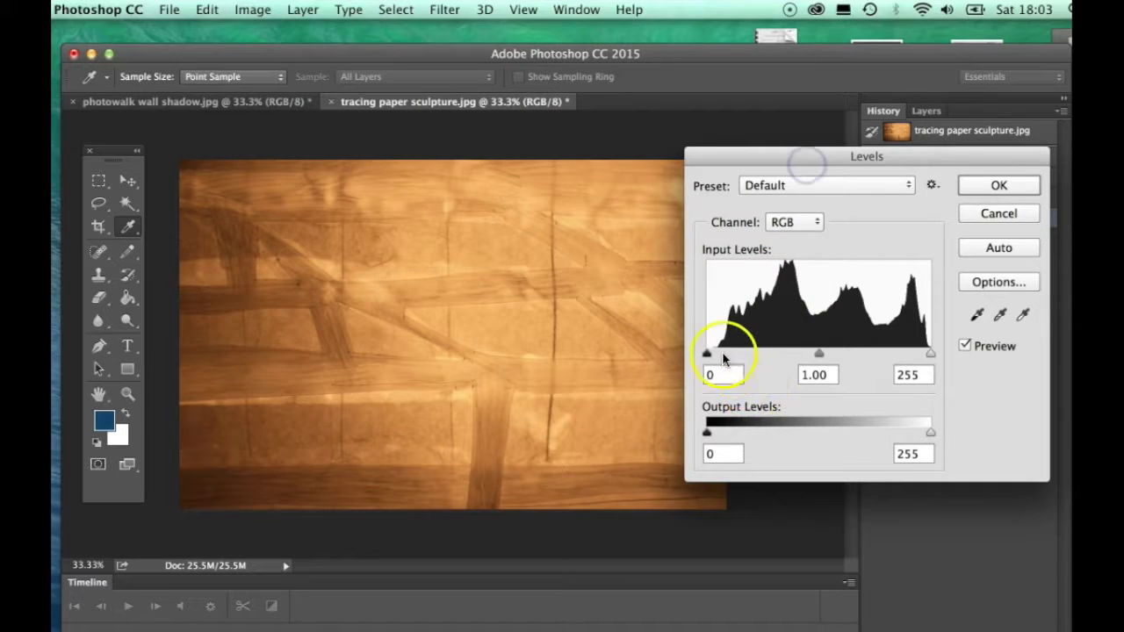
pyautogui.moveTo(708, 353); pyautogui.dragTo(710, 353)
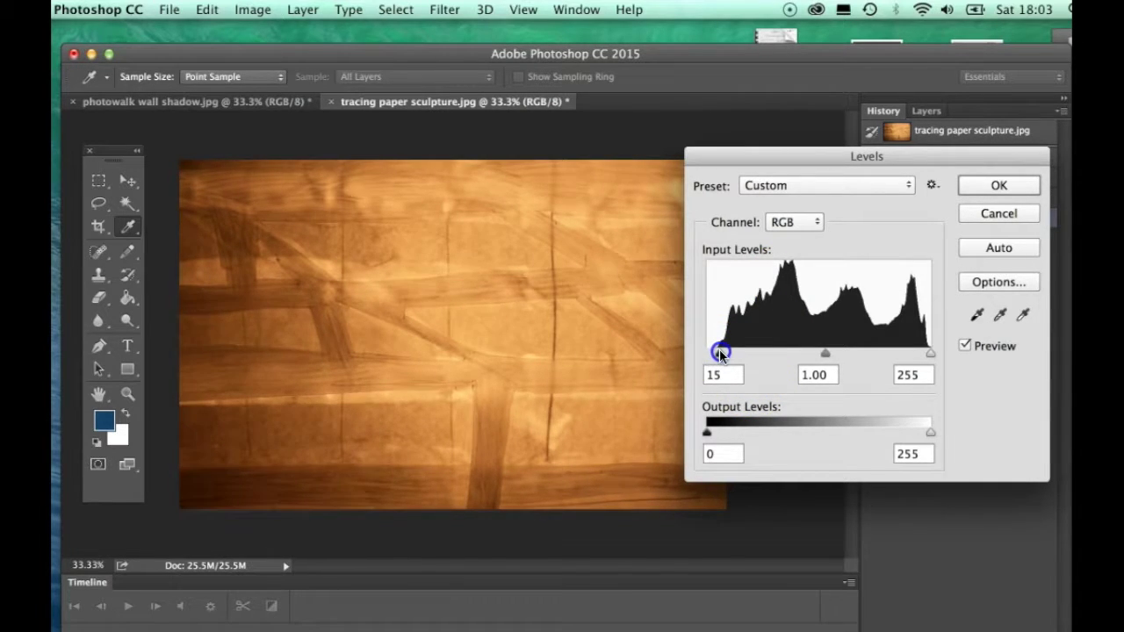
pyautogui.moveTo(719, 348); pyautogui.dragTo(719, 349)
pyautogui.moveTo(827, 349)
pyautogui.mouseDown()
pyautogui.moveTo(851, 349)
pyautogui.moveTo(800, 351)
pyautogui.moveTo(850, 350)
pyautogui.moveTo(835, 354)
pyautogui.mouseUp()
pyautogui.moveTo(720, 353)
pyautogui.mouseDown()
pyautogui.moveTo(744, 354)
pyautogui.moveTo(723, 354)
pyautogui.mouseUp()
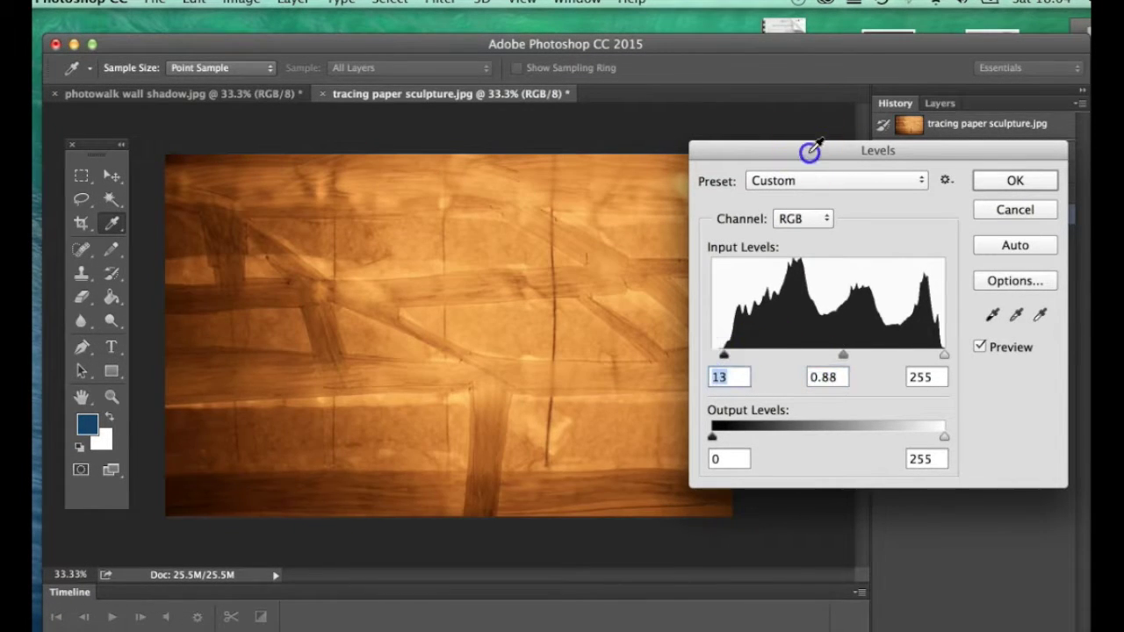
pyautogui.moveTo(810, 151); pyautogui.dragTo(895, 136)
pyautogui.moveTo(1030, 339); pyautogui.dragTo(968, 333)
pyautogui.press('Return')
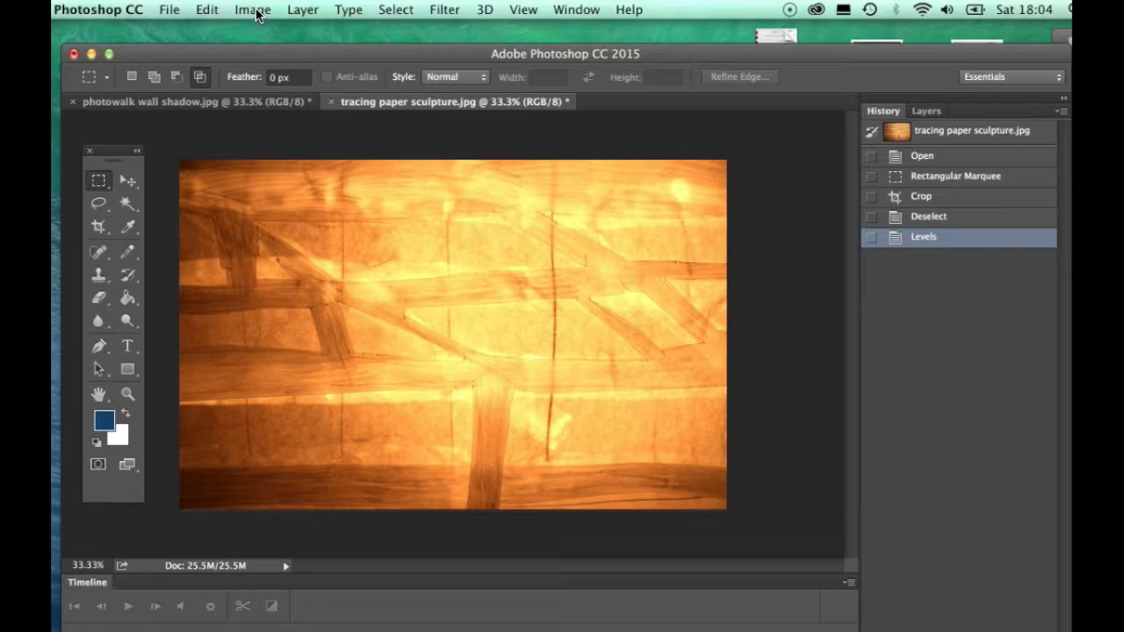
# Step: Marquee the whole tracing paper canvas and copy it, then return to the wall shadow photo
pyautogui.click(389, 12)
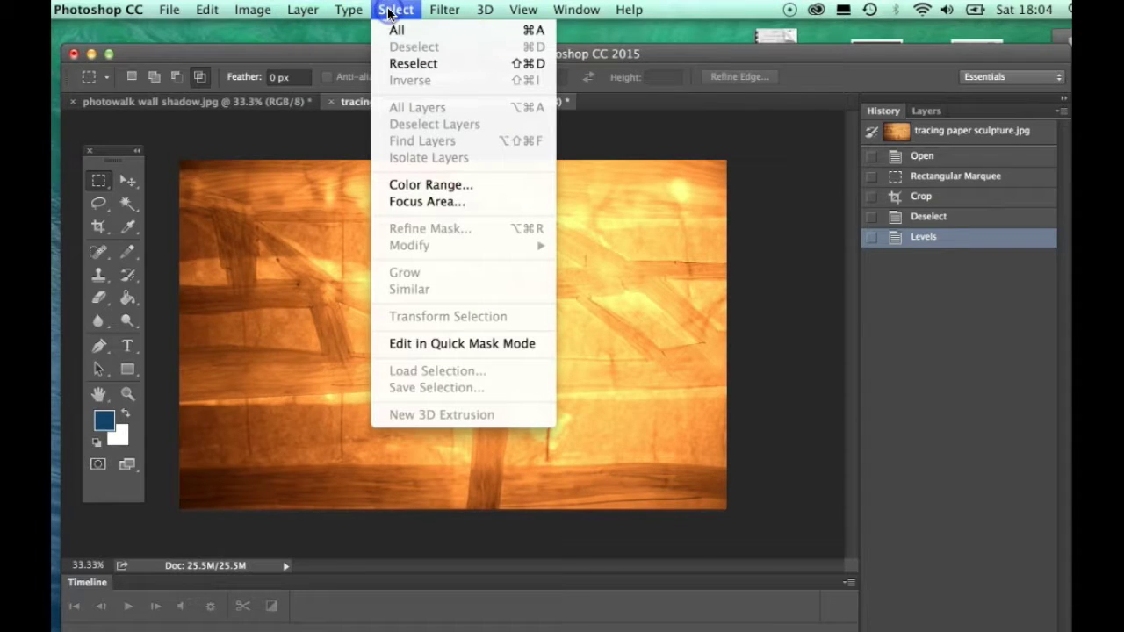
pyautogui.click(396, 32)
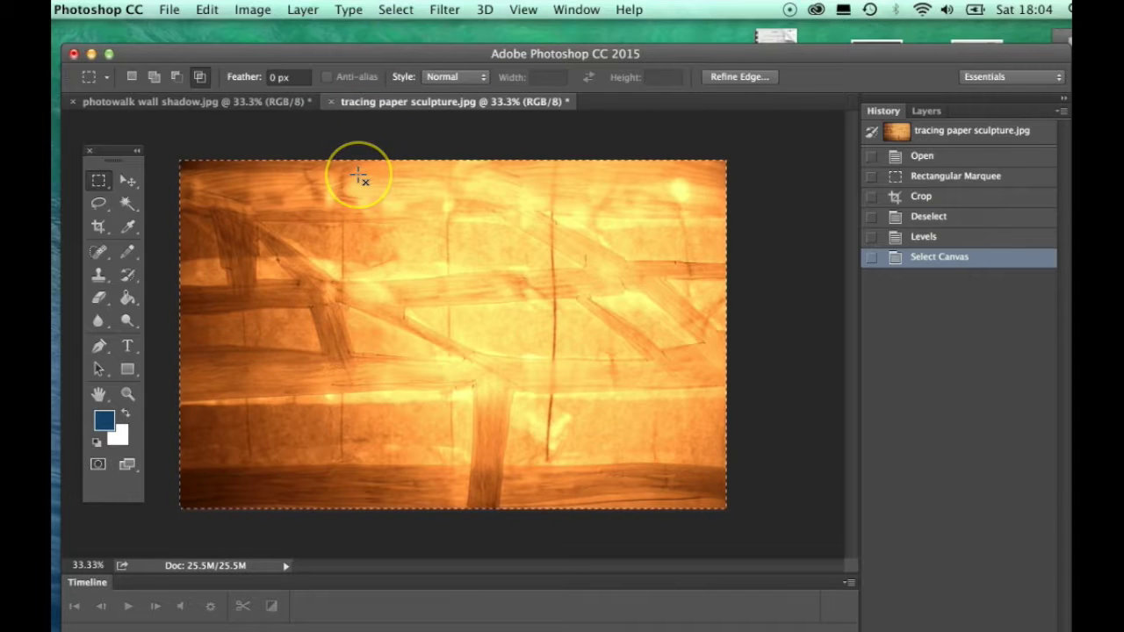
pyautogui.click(363, 215)
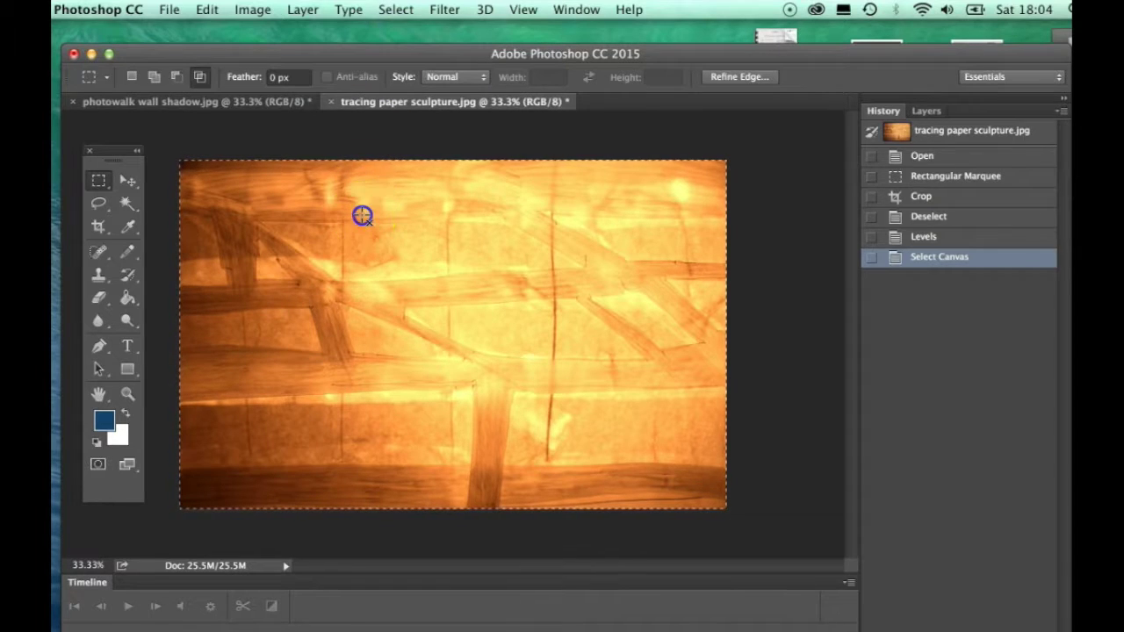
pyautogui.click(205, 156)
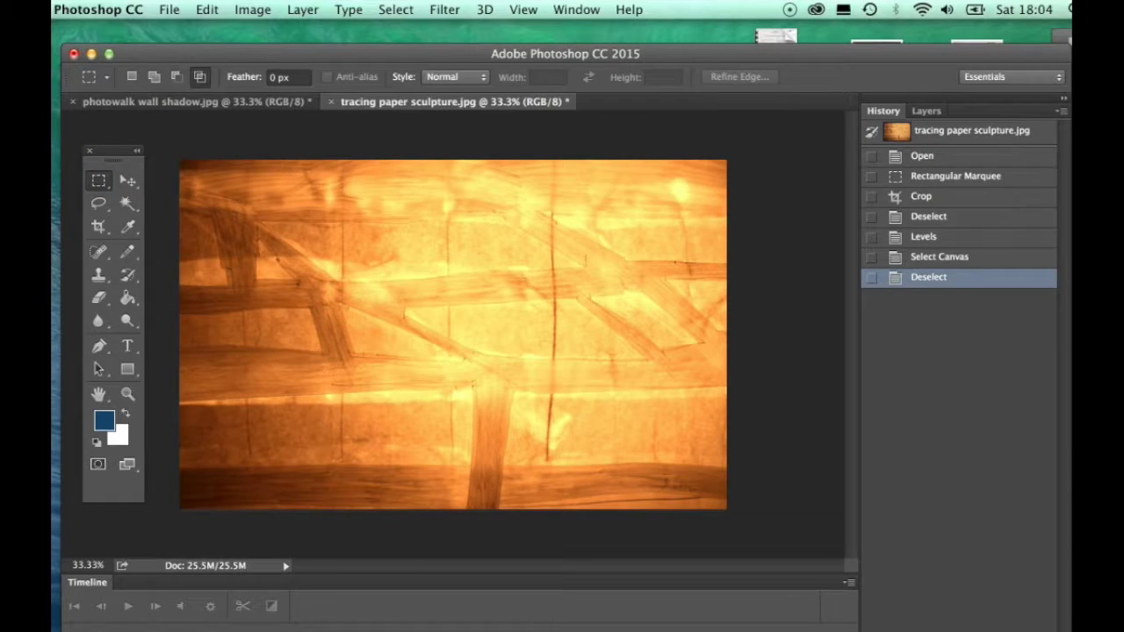
pyautogui.moveTo(181, 150); pyautogui.dragTo(766, 557)
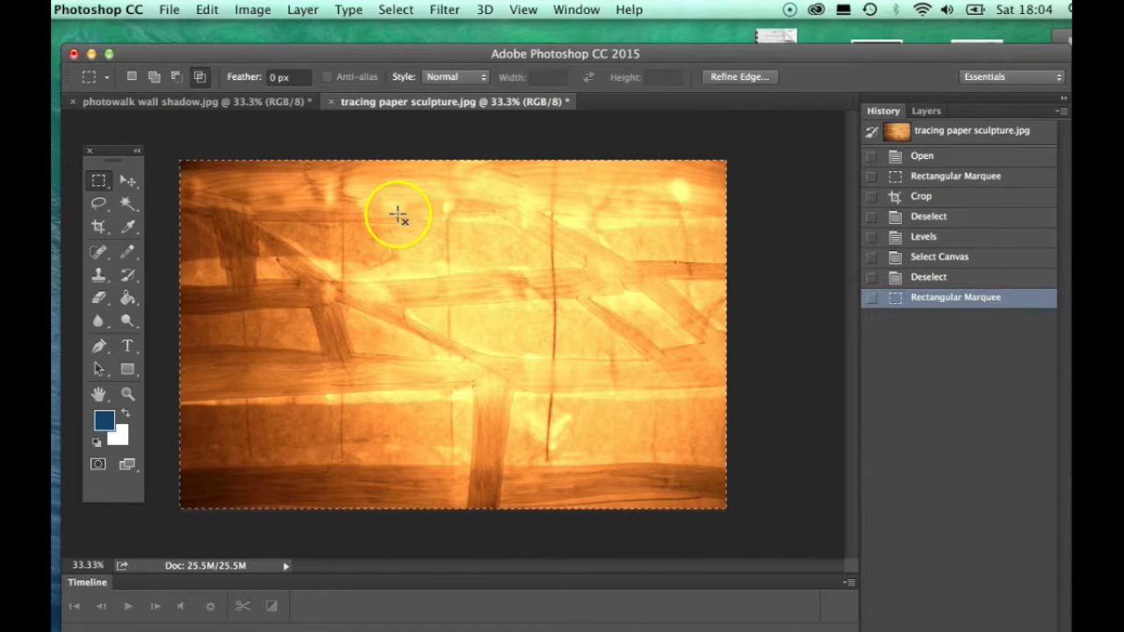
pyautogui.click(205, 9)
pyautogui.click(205, 10)
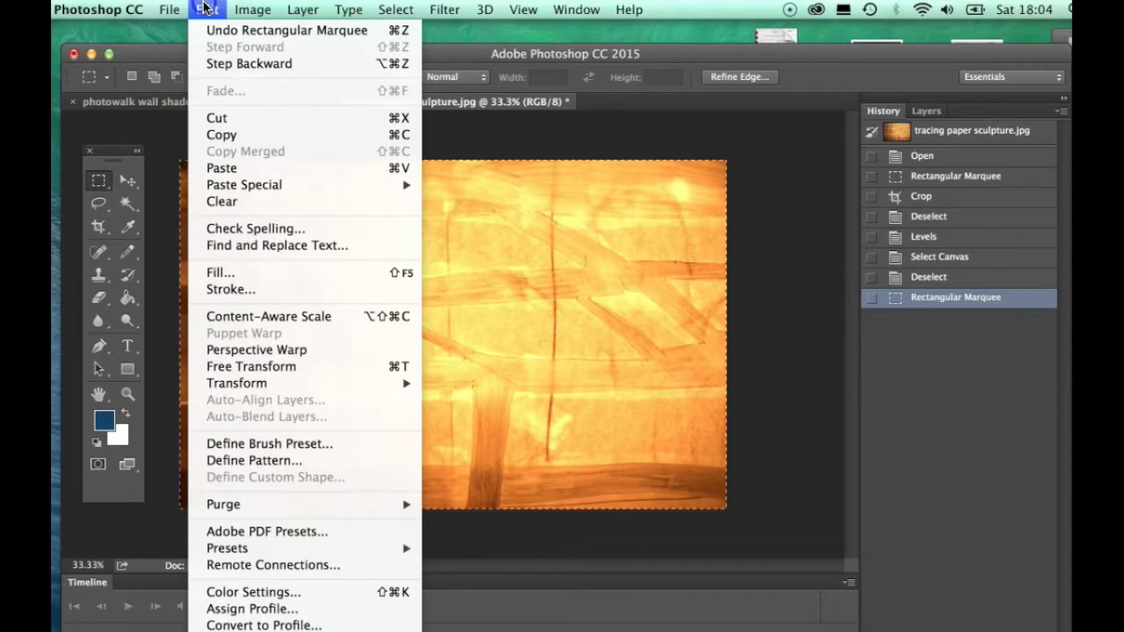
pyautogui.click(226, 134)
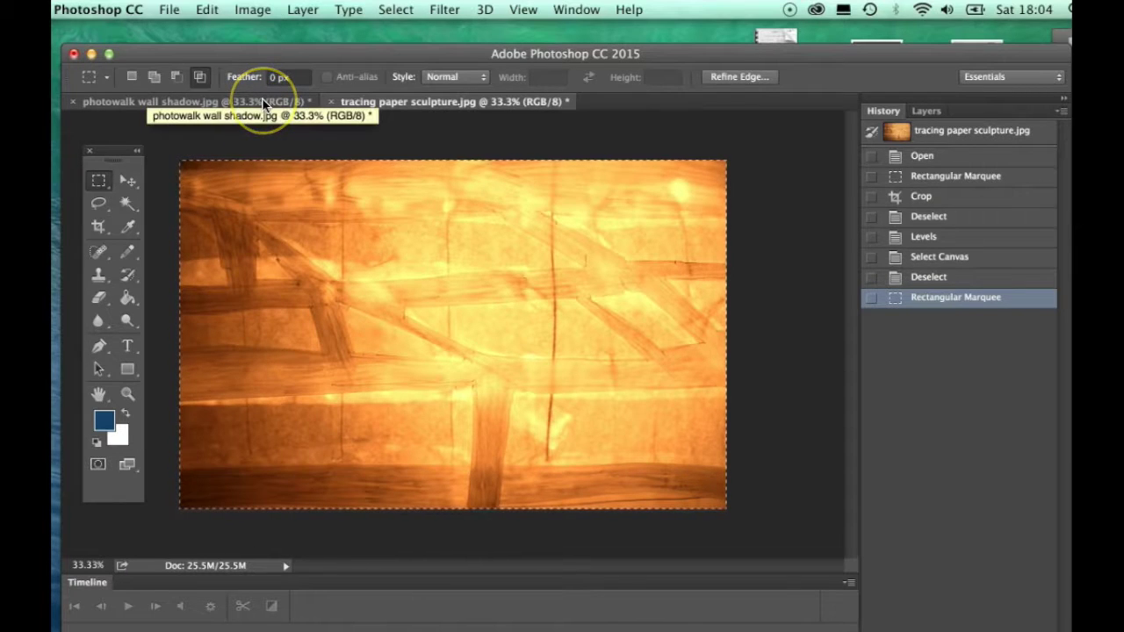
pyautogui.click(263, 103)
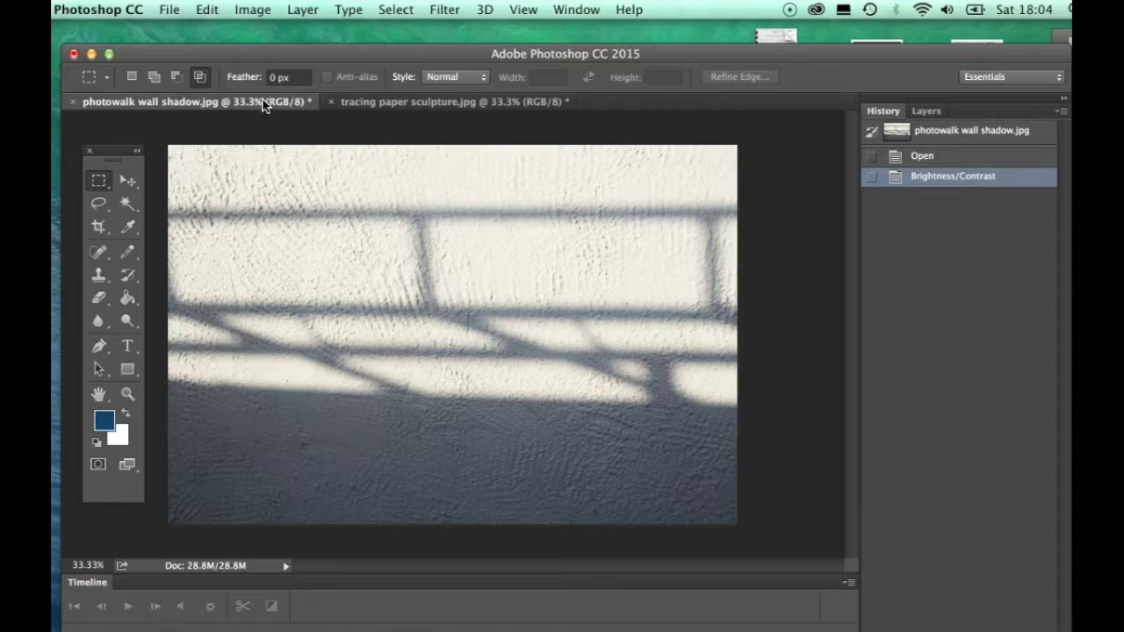
# Step: Paste the copied tracing paper image into the wall shadow photo as Layer 1
pyautogui.click(207, 10)
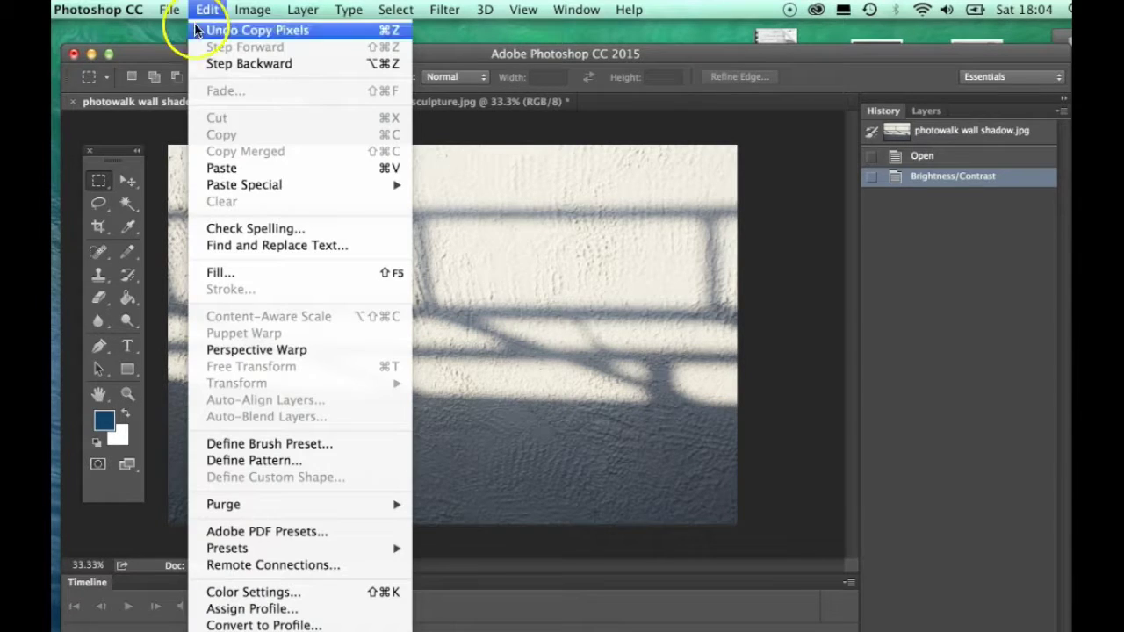
pyautogui.click(219, 169)
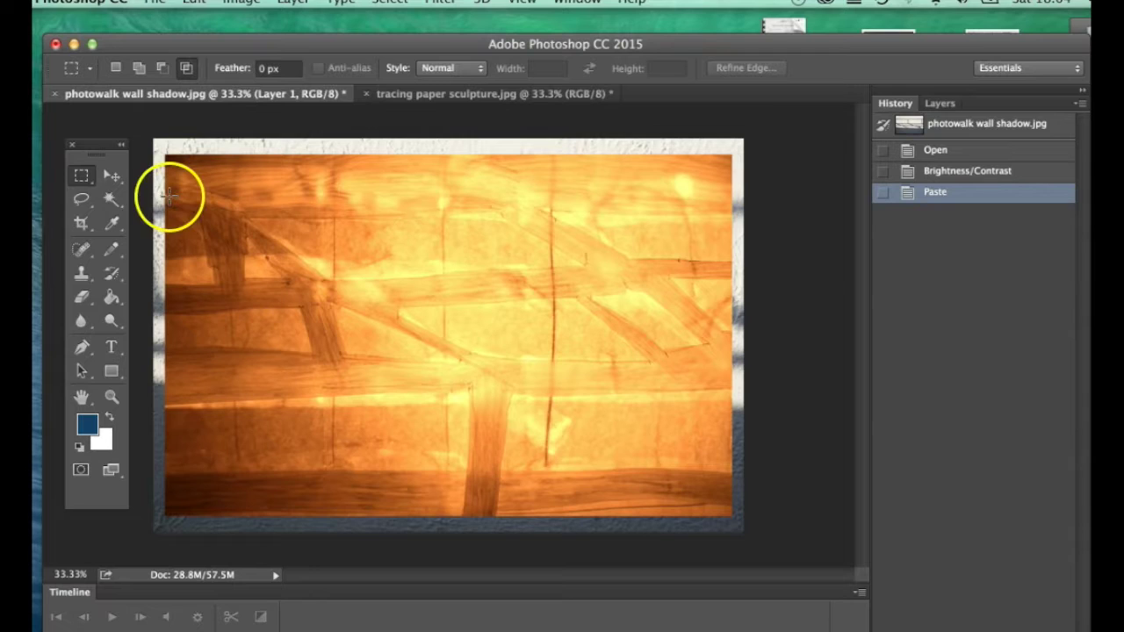
# Step: Scale Layer 1 to 105.86% by 111.28% so it fills the whole canvas
pyautogui.click(109, 177)
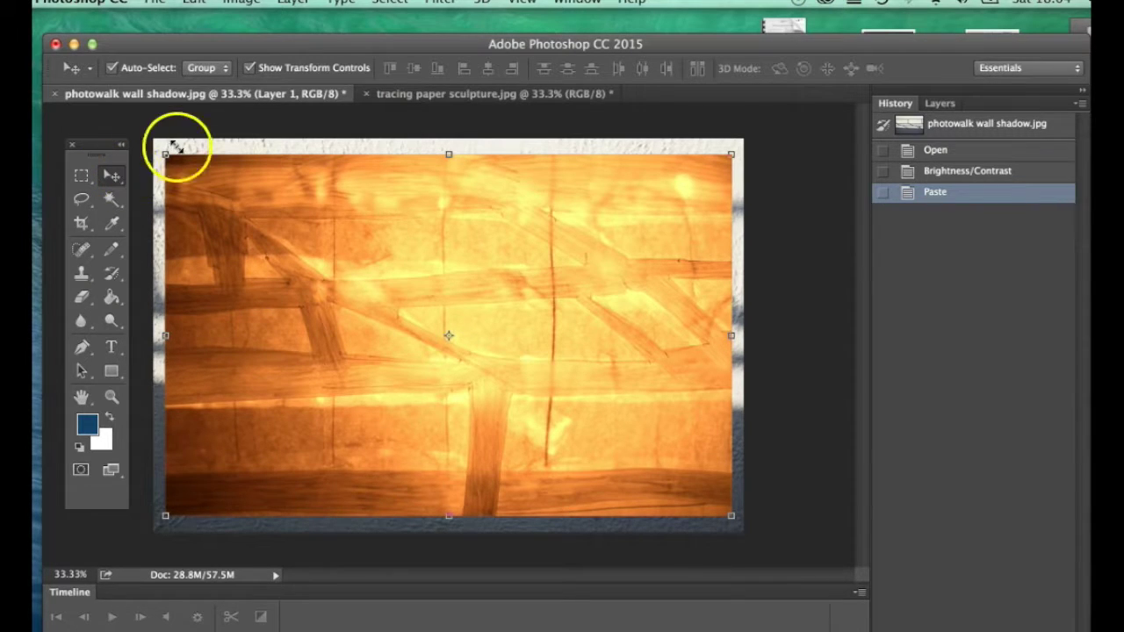
pyautogui.click(251, 68)
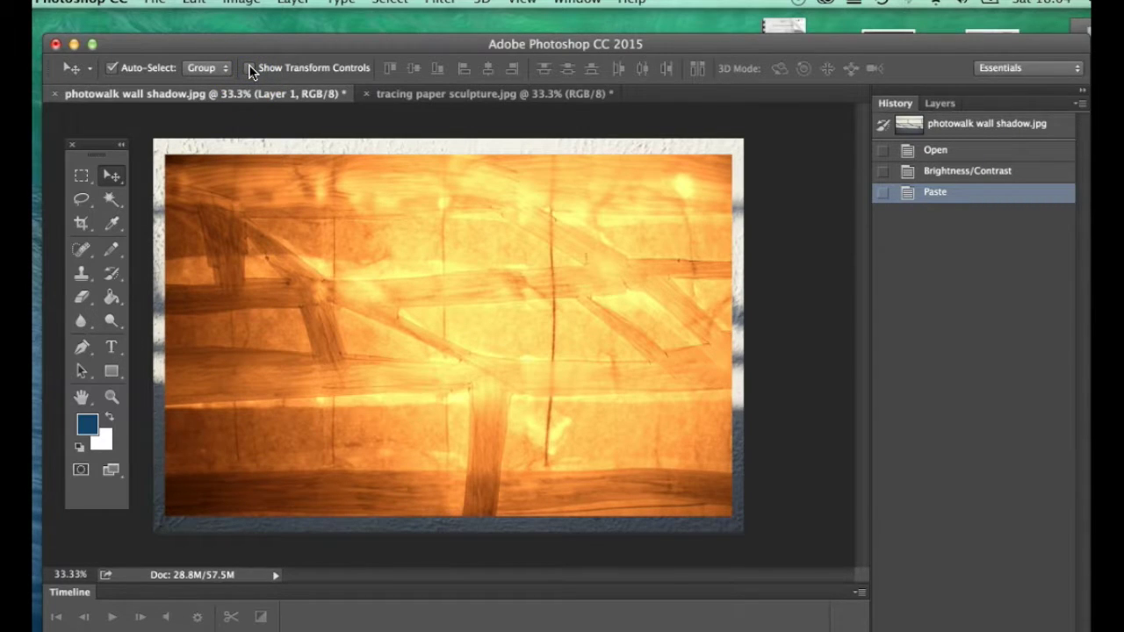
pyautogui.click(251, 68)
pyautogui.moveTo(166, 154); pyautogui.dragTo(148, 137)
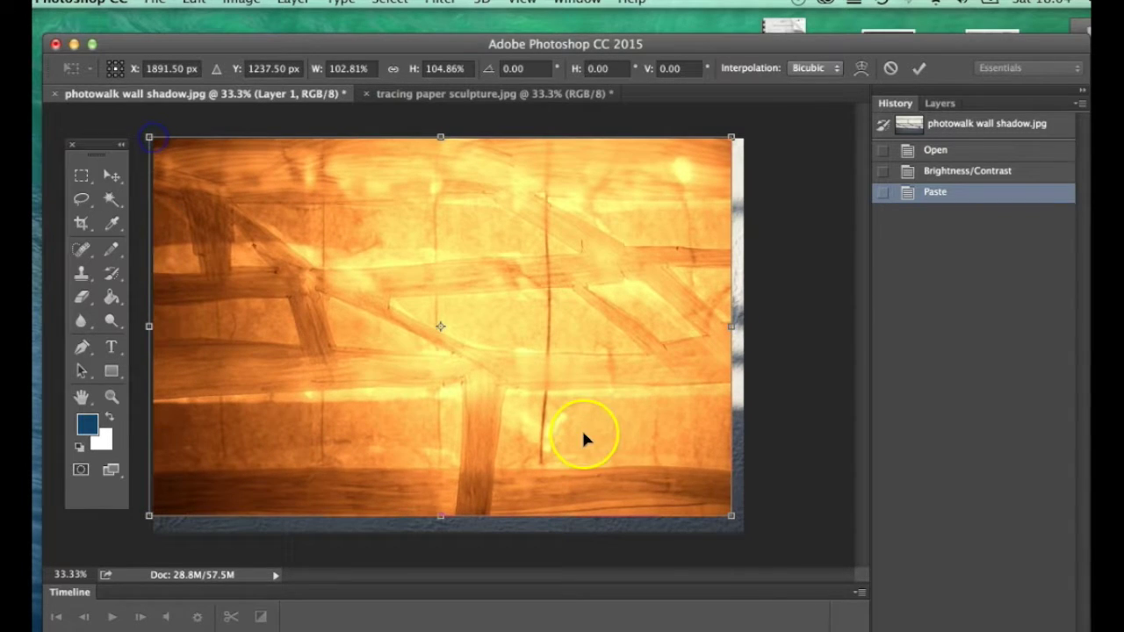
pyautogui.moveTo(725, 513); pyautogui.dragTo(743, 539)
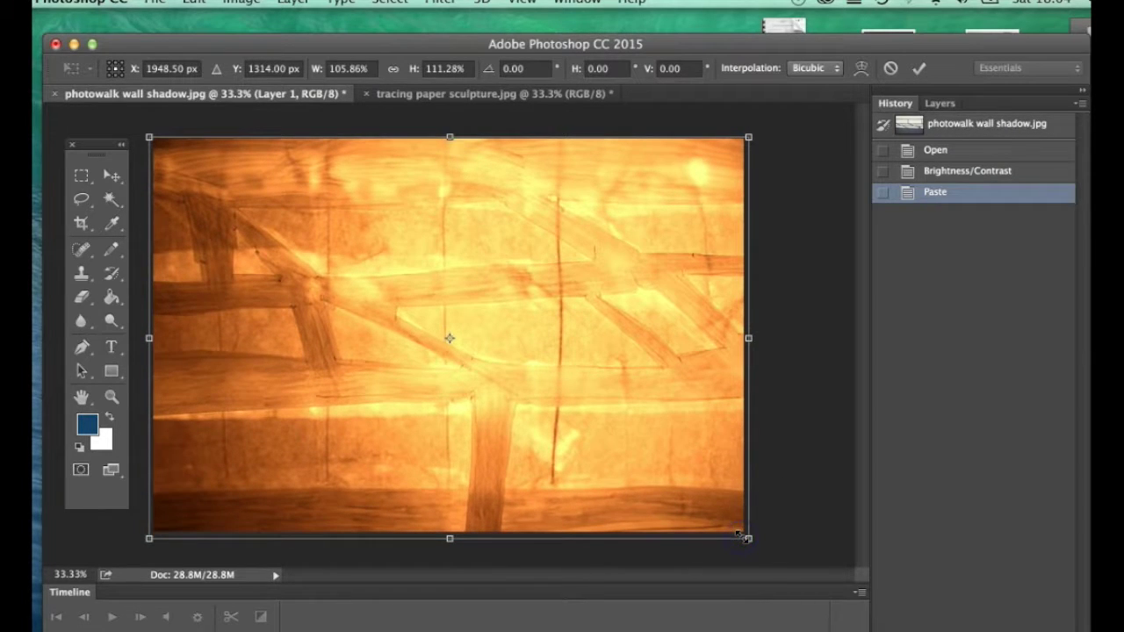
pyautogui.doubleClick(642, 448)
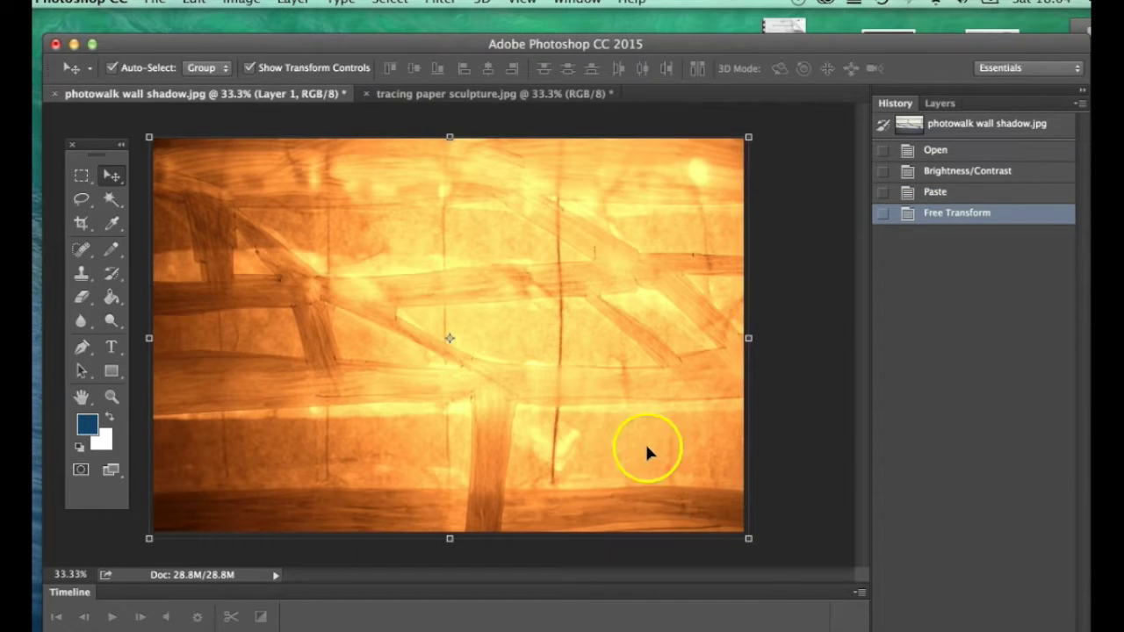
# Step: Set Layer 1's blend mode to Exclusion in the Layers panel
pyautogui.click(947, 106)
pyautogui.moveTo(952, 214)
pyautogui.mouseDown()
pyautogui.moveTo(961, 232)
pyautogui.moveTo(959, 207)
pyautogui.mouseUp()
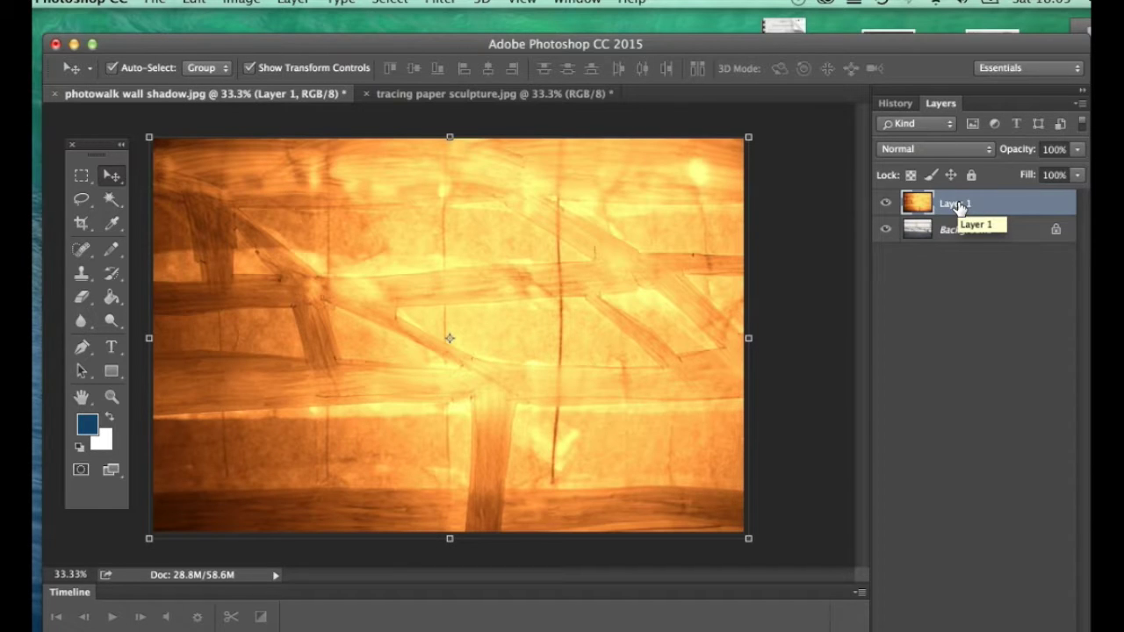
pyautogui.click(947, 150)
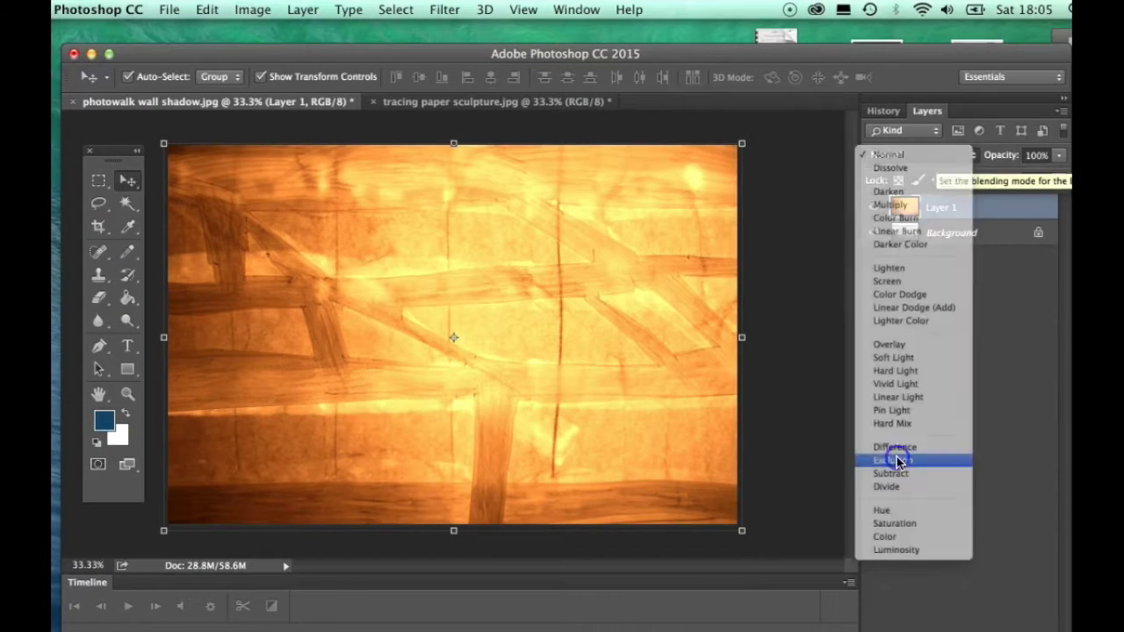
pyautogui.click(910, 466)
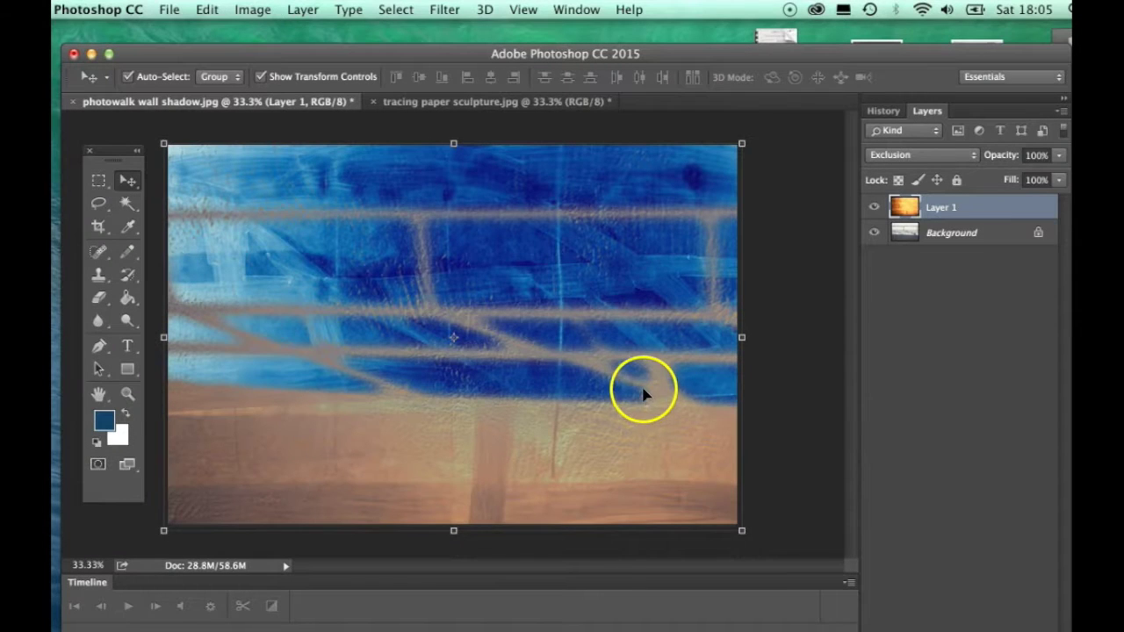
# Step: Open Hue/Saturation for Layer 1 and make a first rough pass at hue, saturation and lightness
pyautogui.click(249, 9)
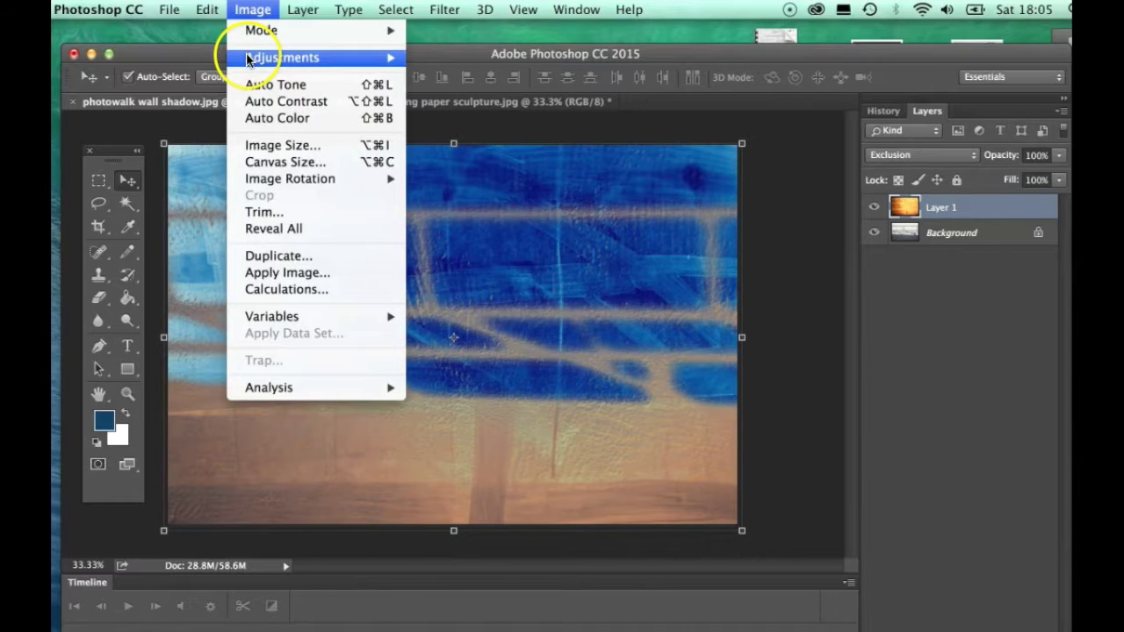
pyautogui.moveTo(249, 59)
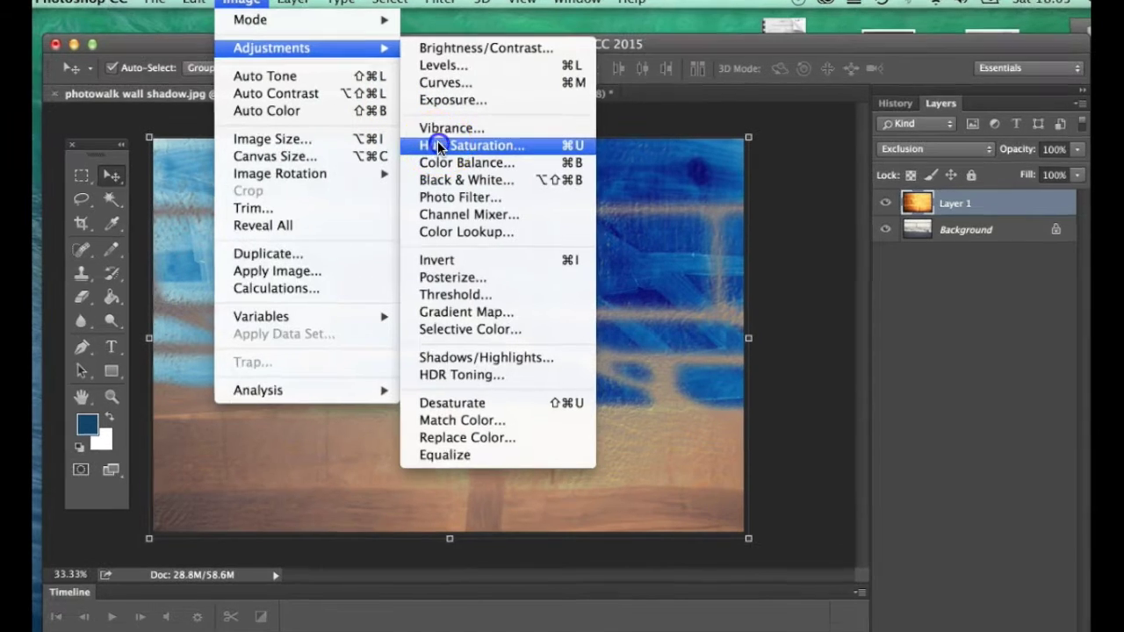
pyautogui.click(443, 152)
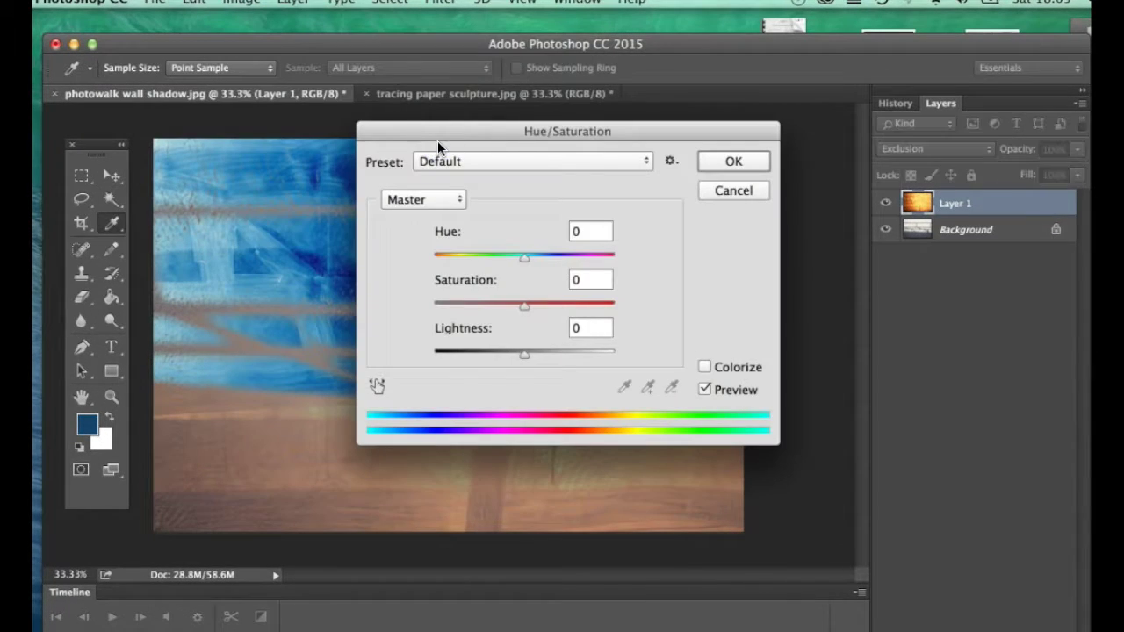
pyautogui.moveTo(456, 129); pyautogui.dragTo(858, 170)
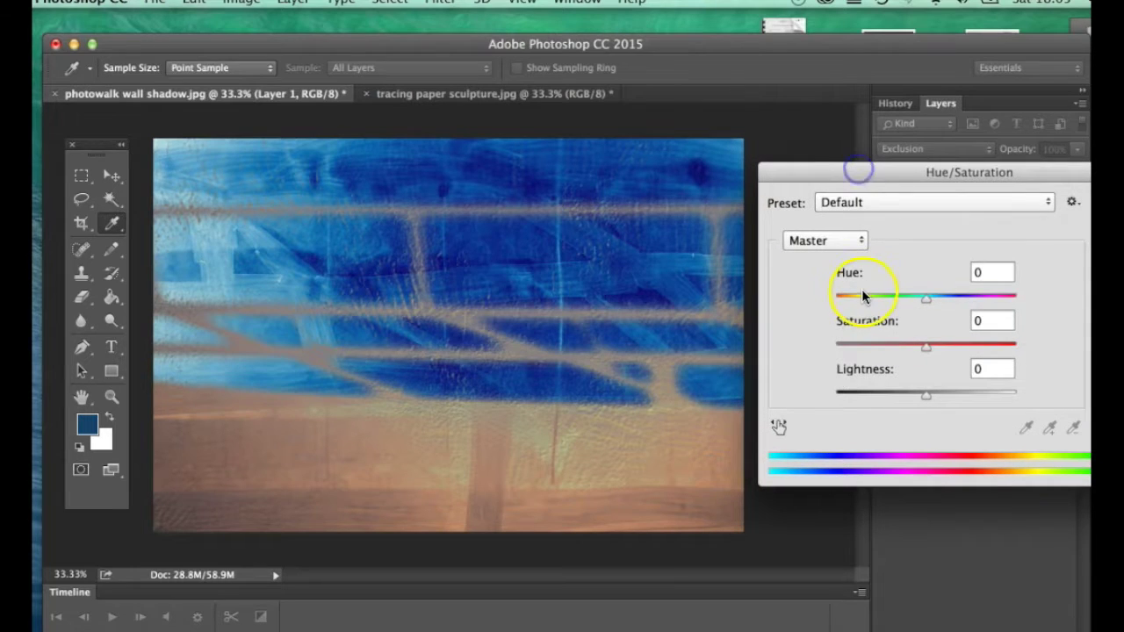
pyautogui.moveTo(927, 302)
pyautogui.mouseDown()
pyautogui.moveTo(1011, 301)
pyautogui.moveTo(841, 293)
pyautogui.moveTo(921, 296)
pyautogui.mouseUp()
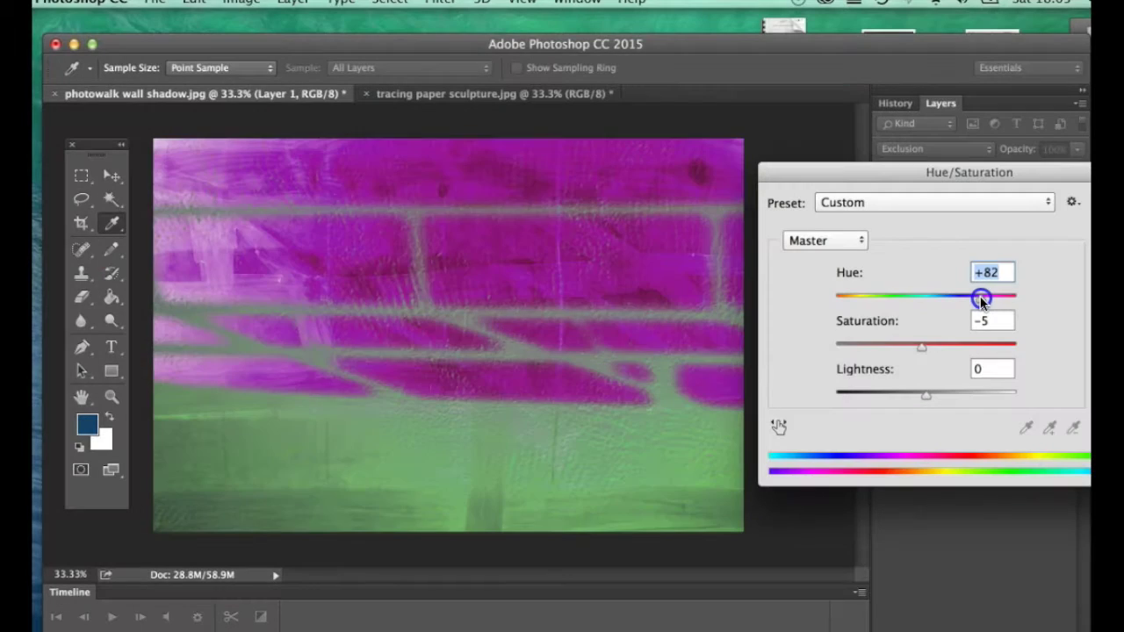
pyautogui.moveTo(922, 347); pyautogui.dragTo(826, 343)
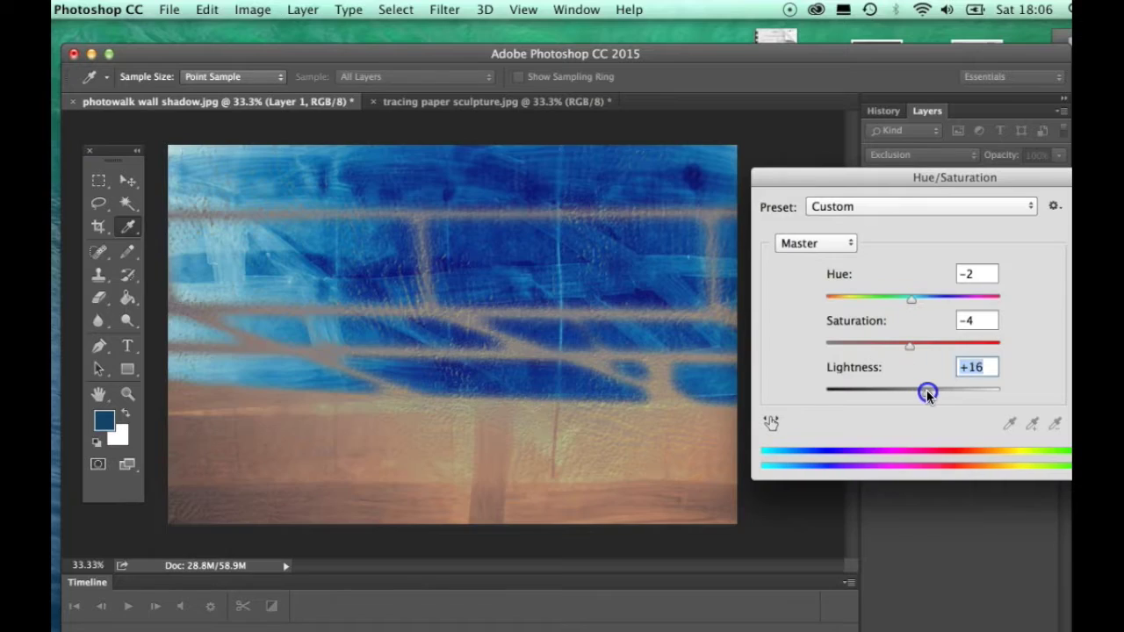
pyautogui.moveTo(926, 392)
pyautogui.mouseDown()
pyautogui.moveTo(1003, 396)
pyautogui.moveTo(838, 394)
pyautogui.moveTo(916, 395)
pyautogui.mouseUp()
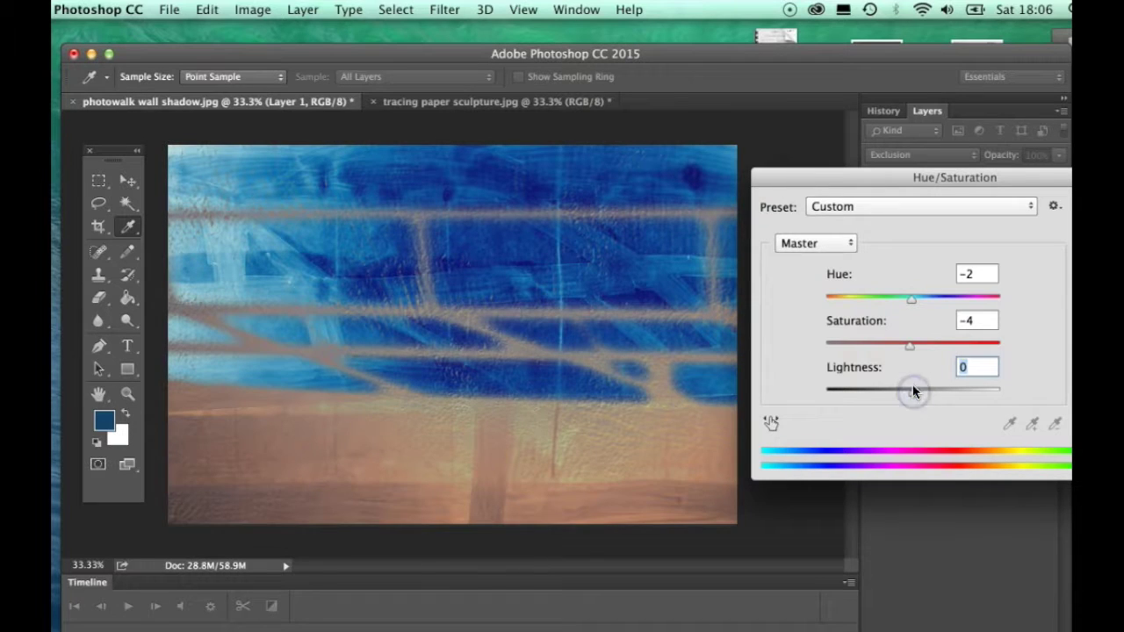
# Step: Refine Layer 1 to hue -173, saturation about -24 and lightness +5, turning the wall orange-green
pyautogui.moveTo(911, 298); pyautogui.dragTo(827, 301)
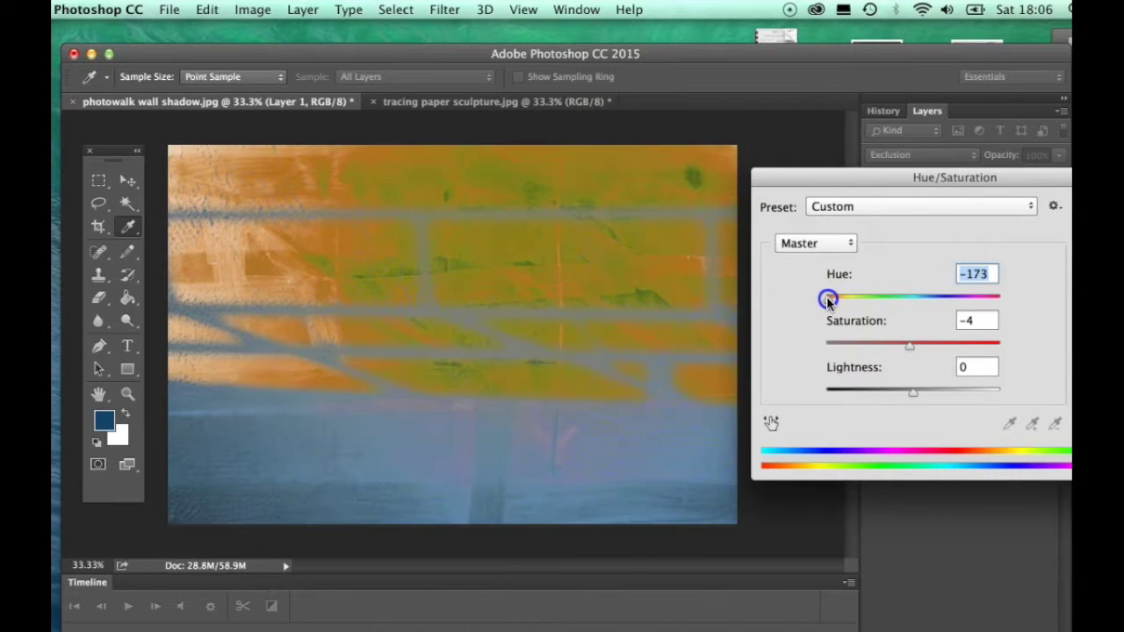
pyautogui.moveTo(909, 346)
pyautogui.mouseDown()
pyautogui.moveTo(875, 346)
pyautogui.moveTo(888, 348)
pyautogui.mouseUp()
pyautogui.moveTo(913, 391); pyautogui.dragTo(921, 396)
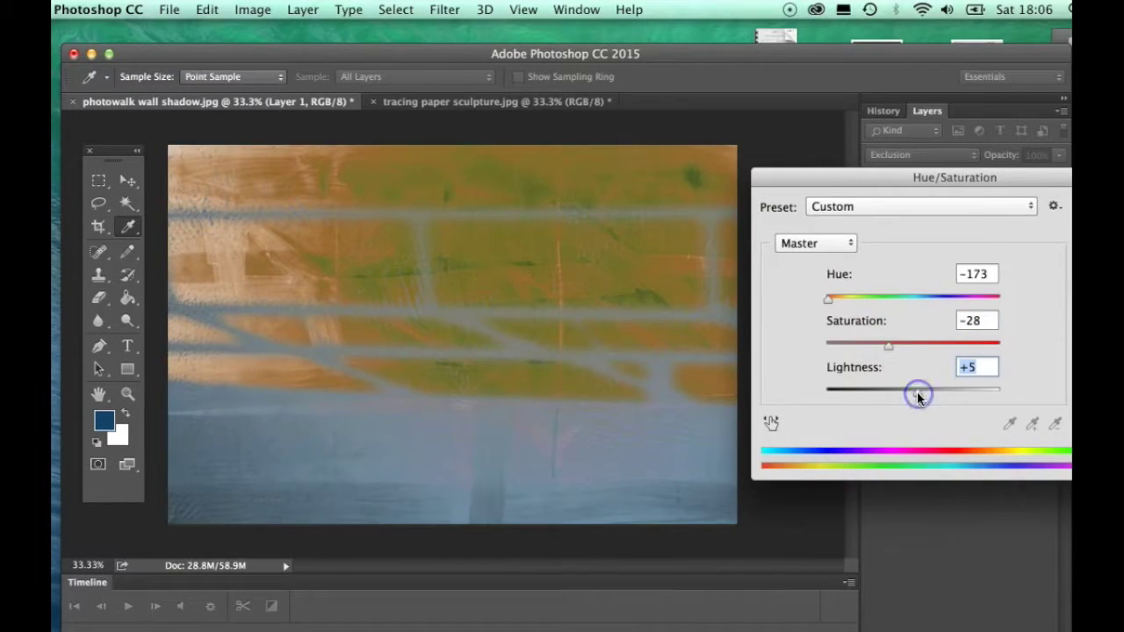
pyautogui.moveTo(885, 345); pyautogui.dragTo(893, 345)
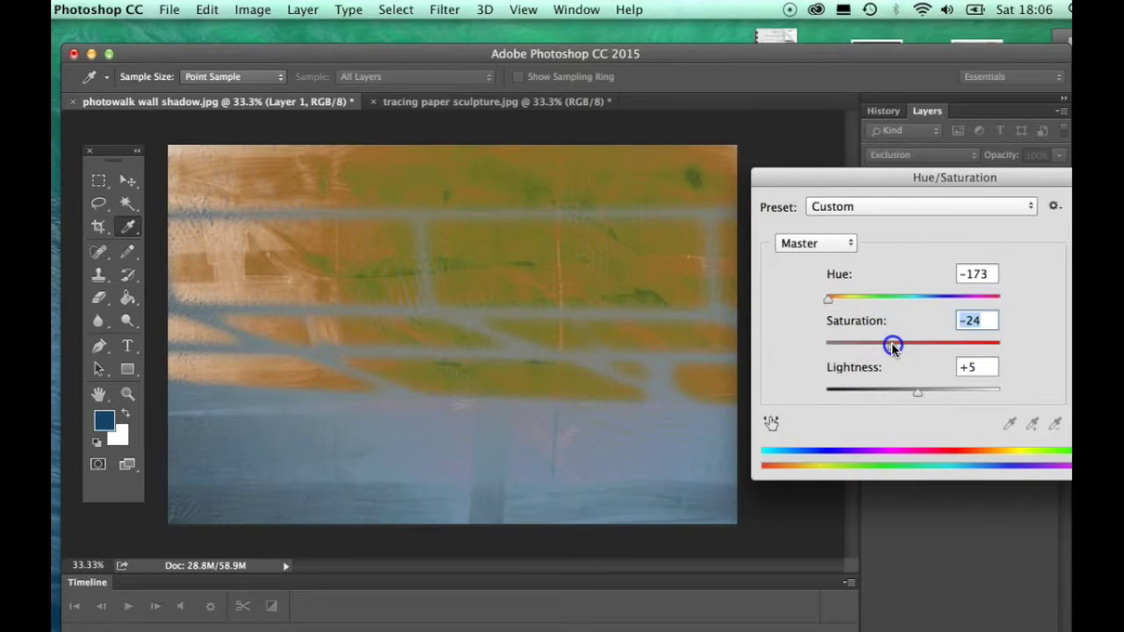
pyautogui.moveTo(893, 346); pyautogui.dragTo(886, 345)
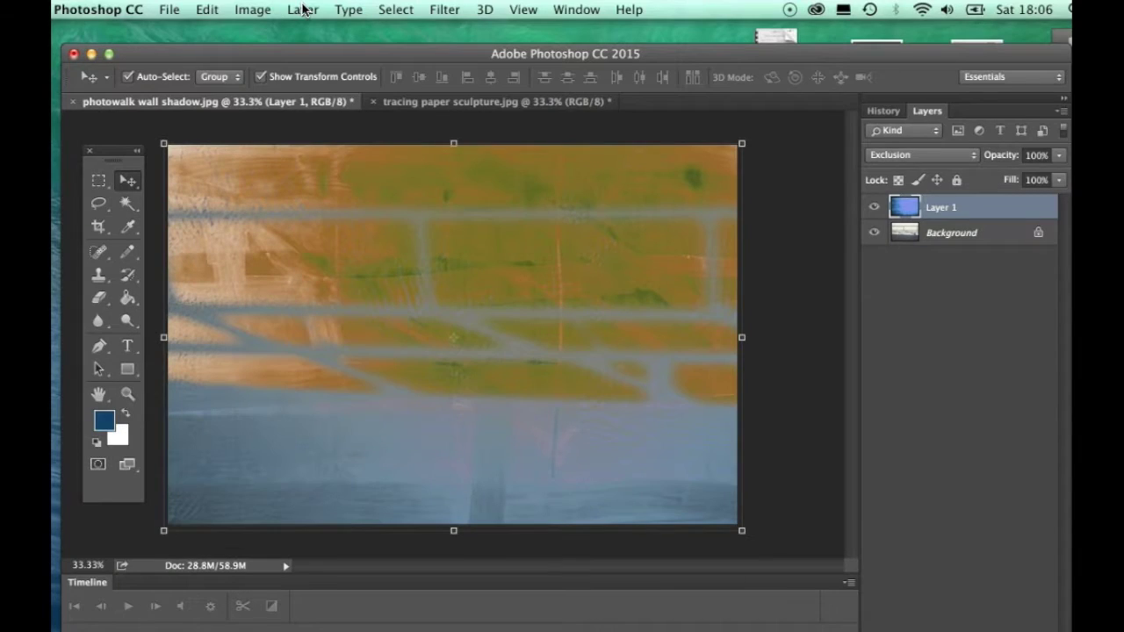
pyautogui.click(169, 9)
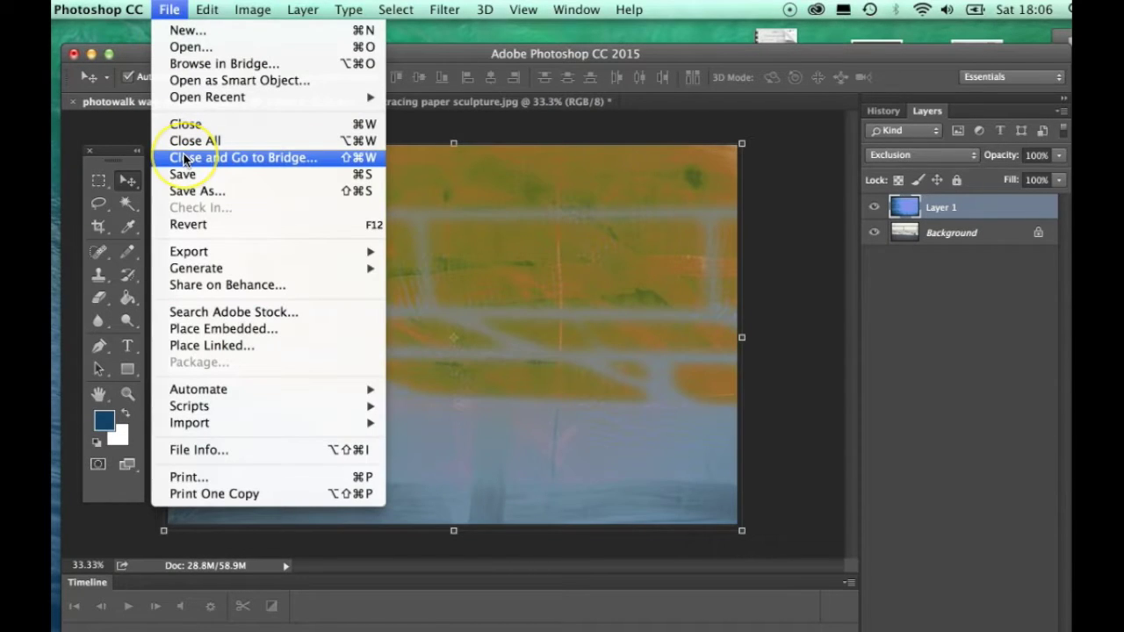
# Step: Save the layered composite in Photoshop format as example1.psd, accepting maximum compatibility
pyautogui.click(186, 193)
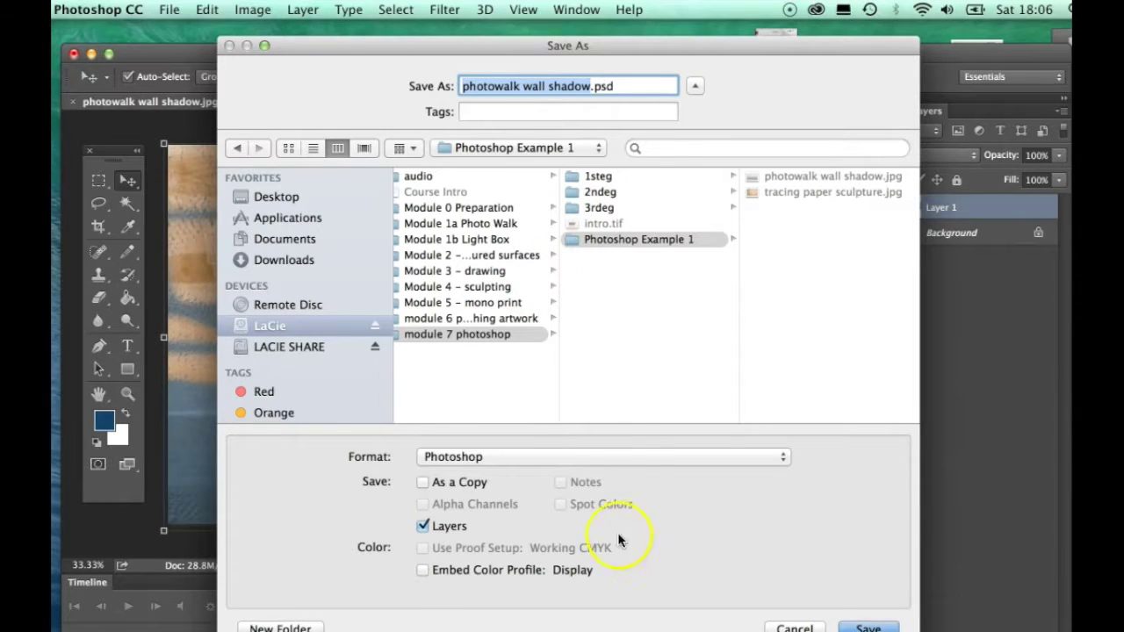
pyautogui.click(606, 455)
pyautogui.click(565, 458)
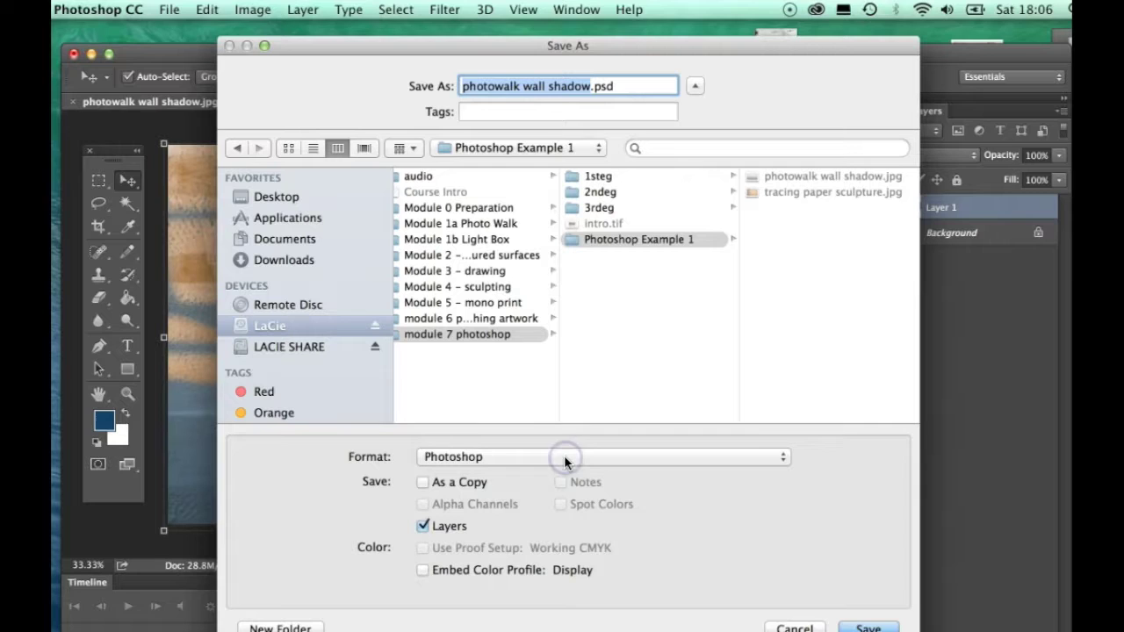
pyautogui.write('M')
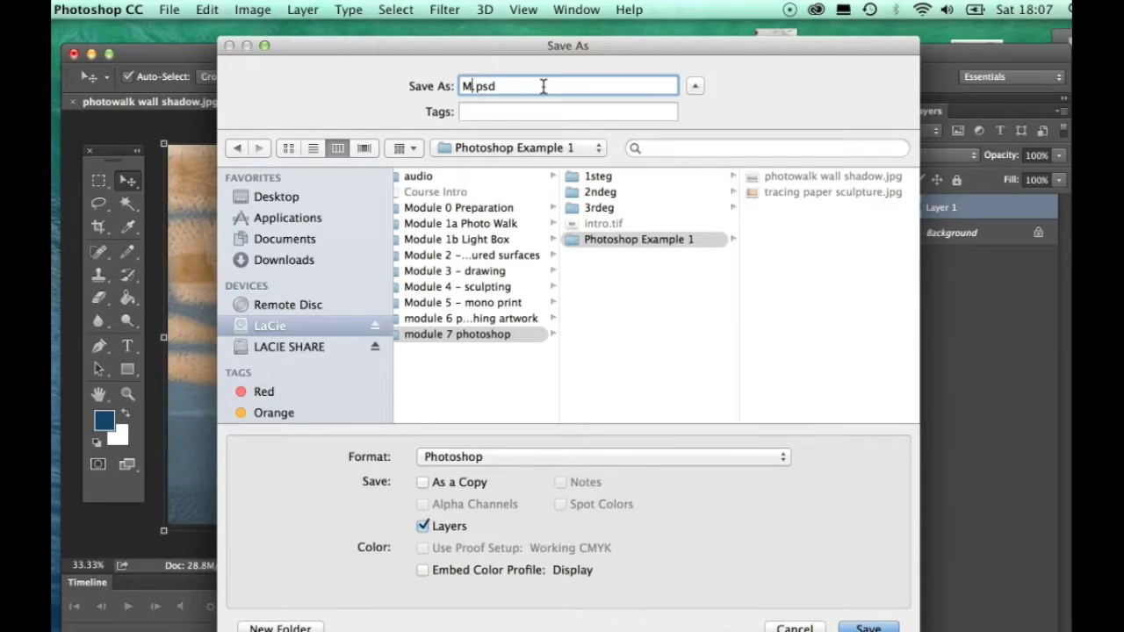
pyautogui.write('xample1')
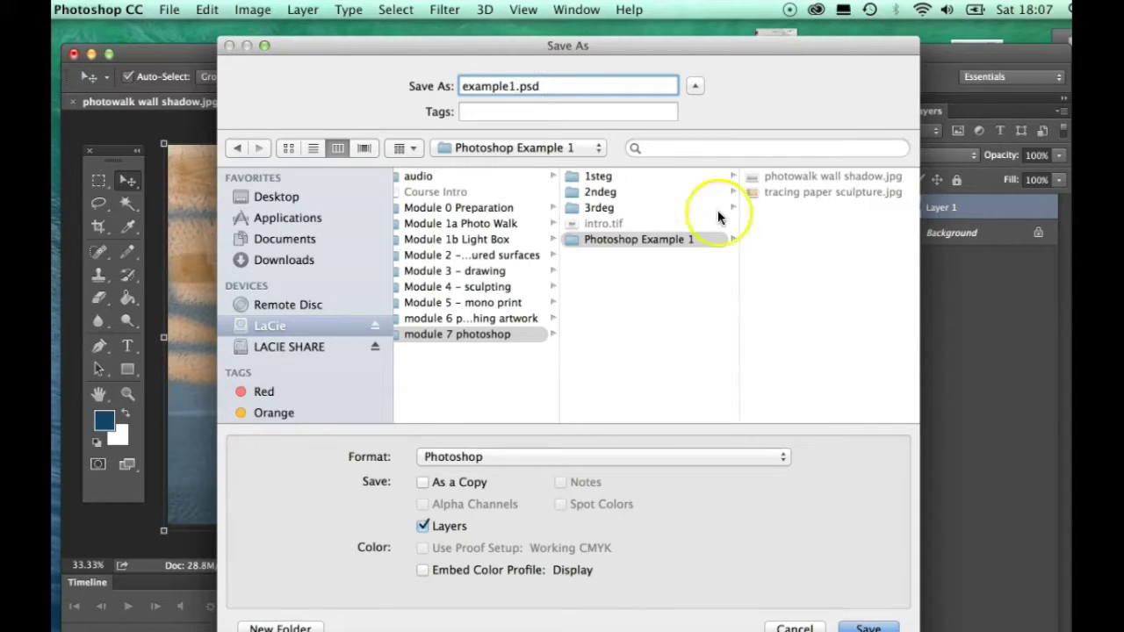
pyautogui.click(866, 627)
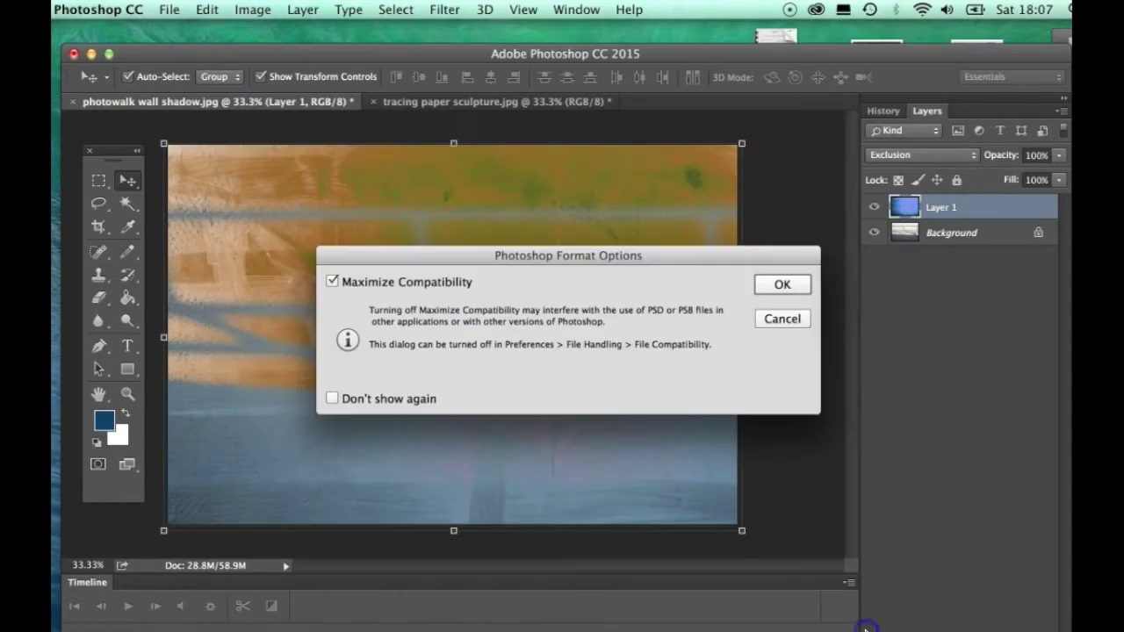
pyautogui.click(778, 289)
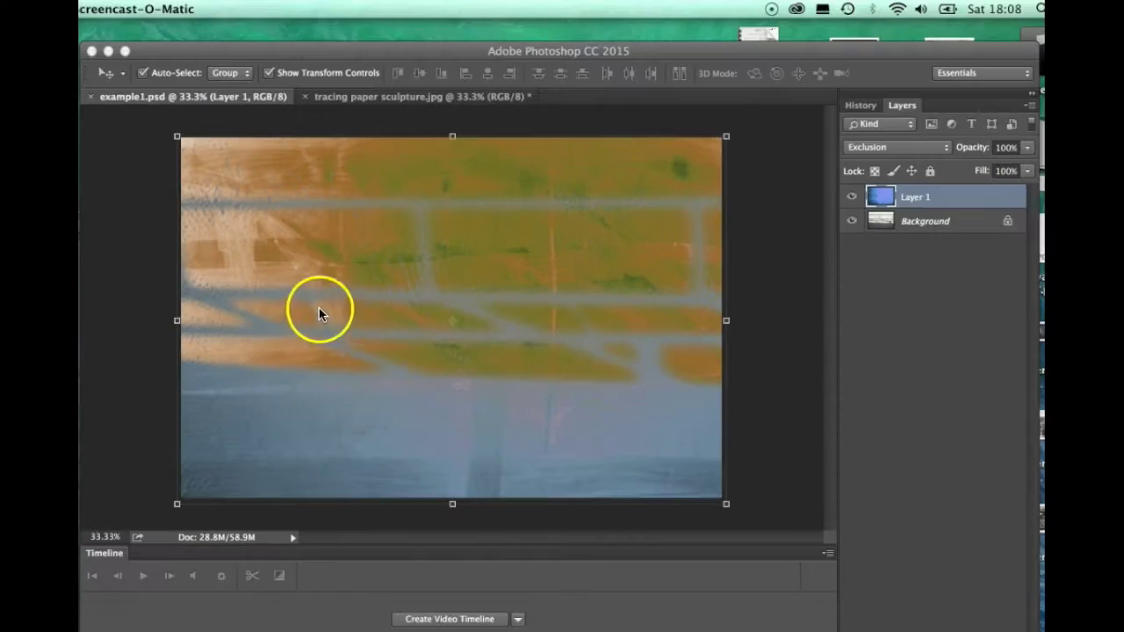
pyautogui.click(273, 265)
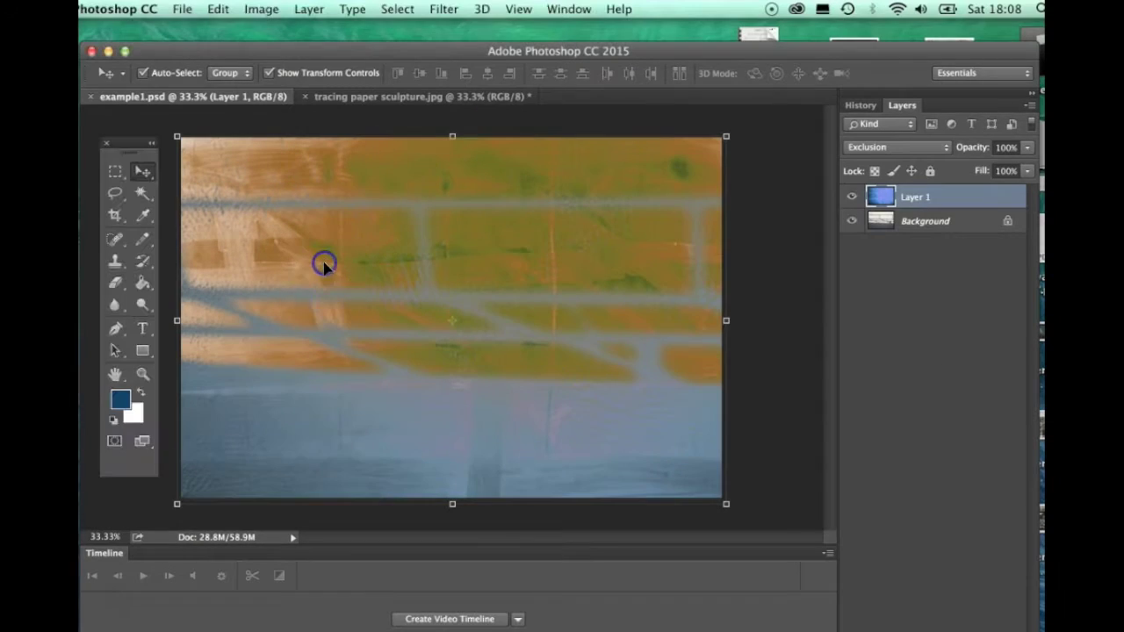
# Step: Use Layer > Flatten Image to merge Layer 1 into one Background layer
pyautogui.click(309, 9)
pyautogui.moveTo(354, 625)
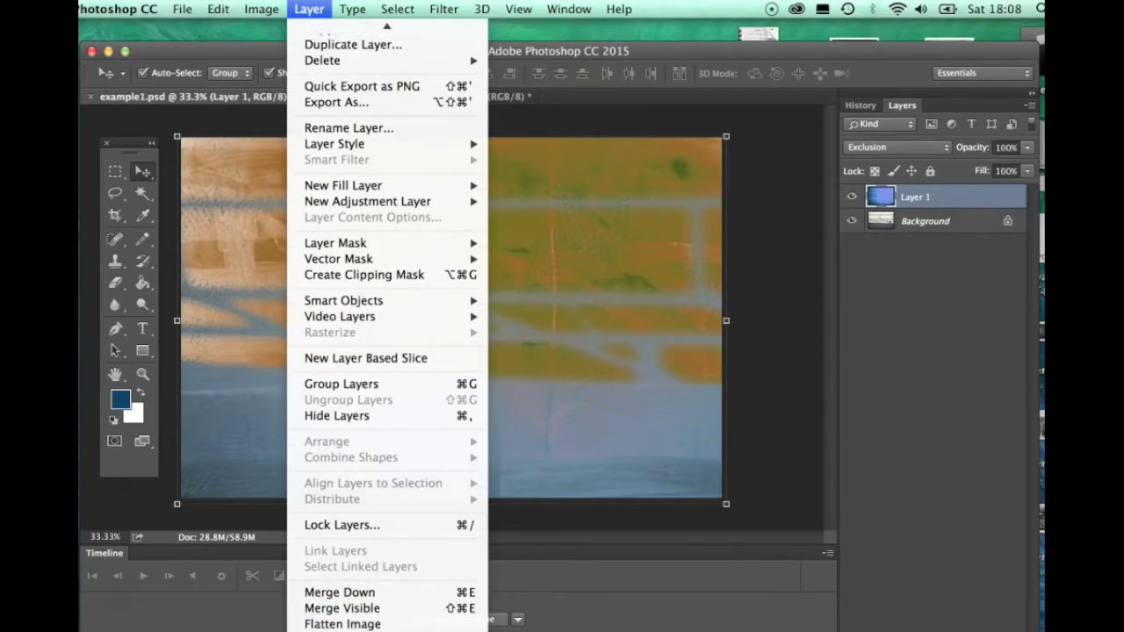
pyautogui.click(354, 623)
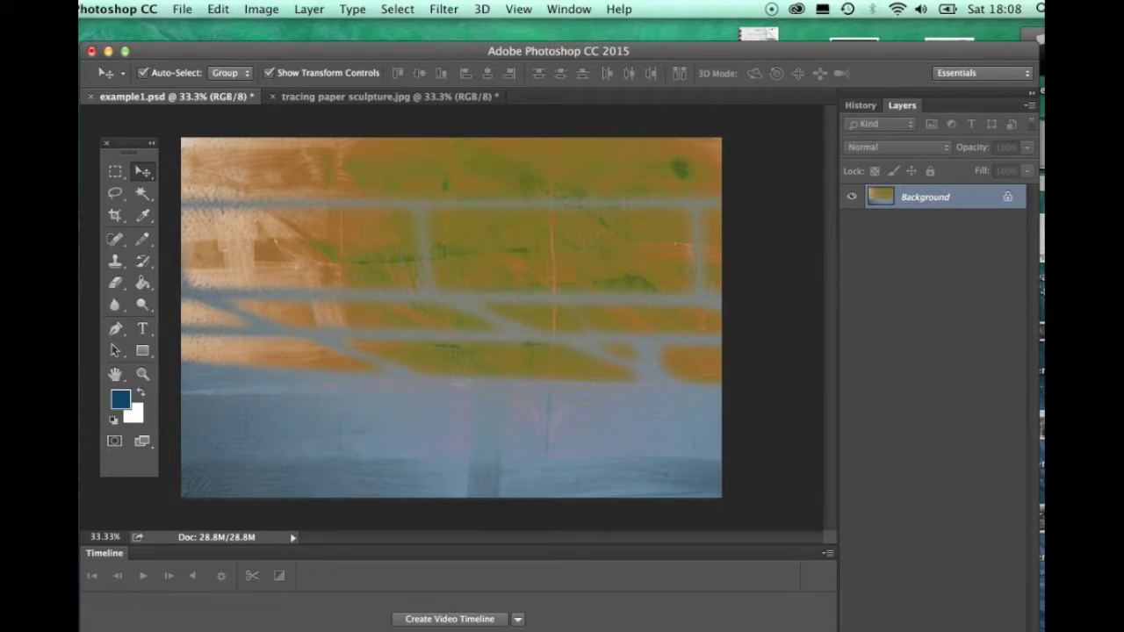
pyautogui.click(262, 9)
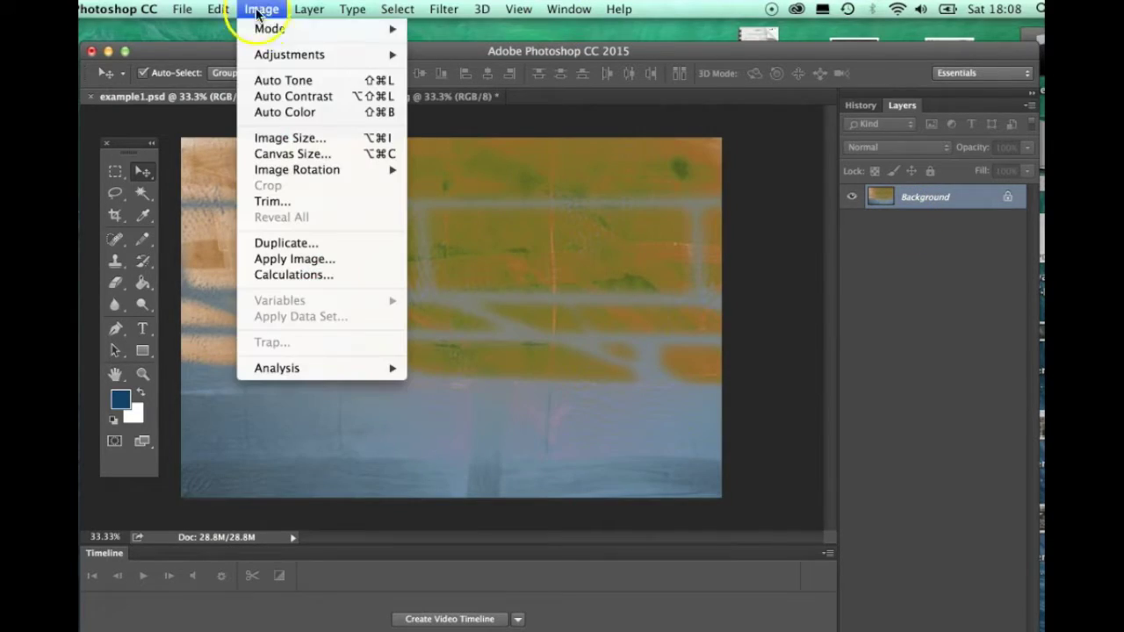
# Step: Apply Brightness/Contrast with brightness 29 and contrast 28 to the flattened image
pyautogui.moveTo(268, 52)
pyautogui.click(456, 55)
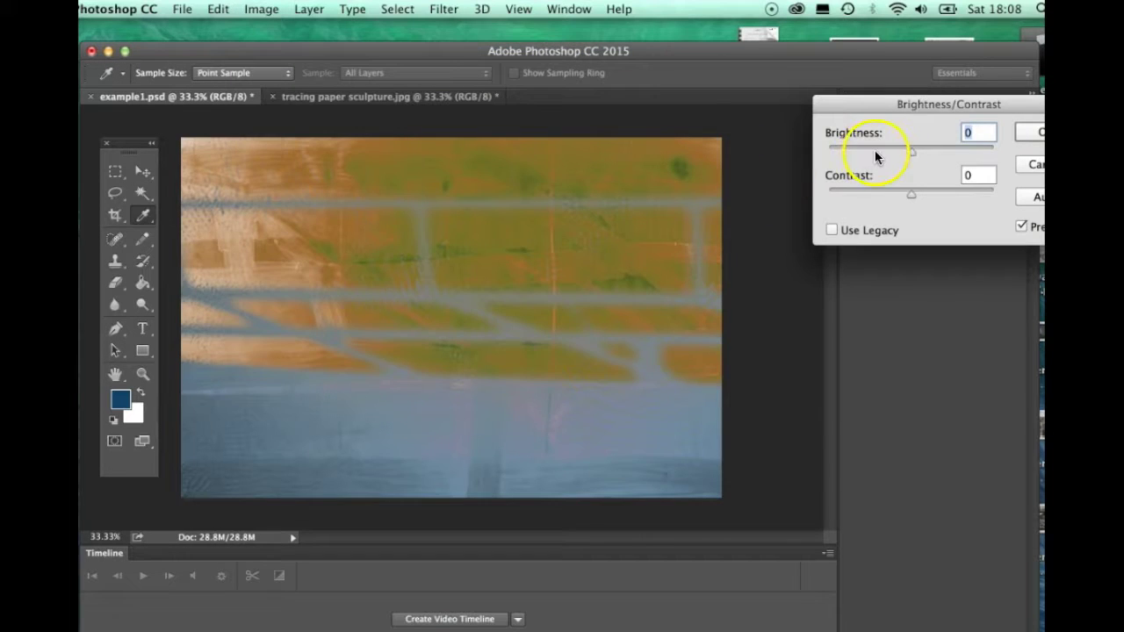
pyautogui.moveTo(921, 152); pyautogui.dragTo(928, 154)
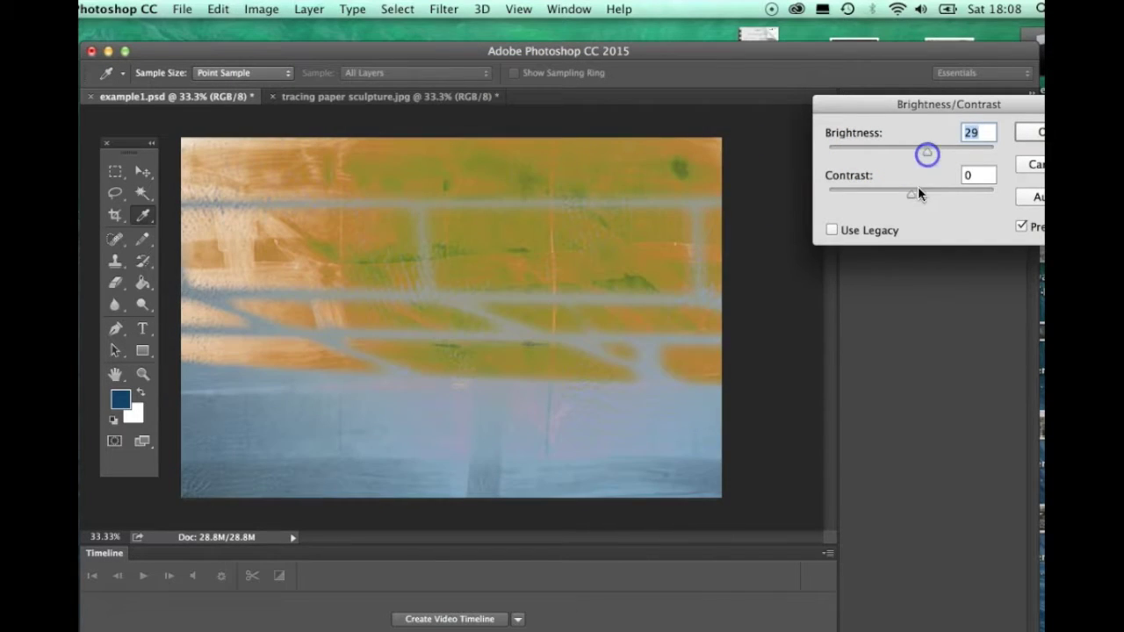
pyautogui.moveTo(912, 195); pyautogui.dragTo(928, 195)
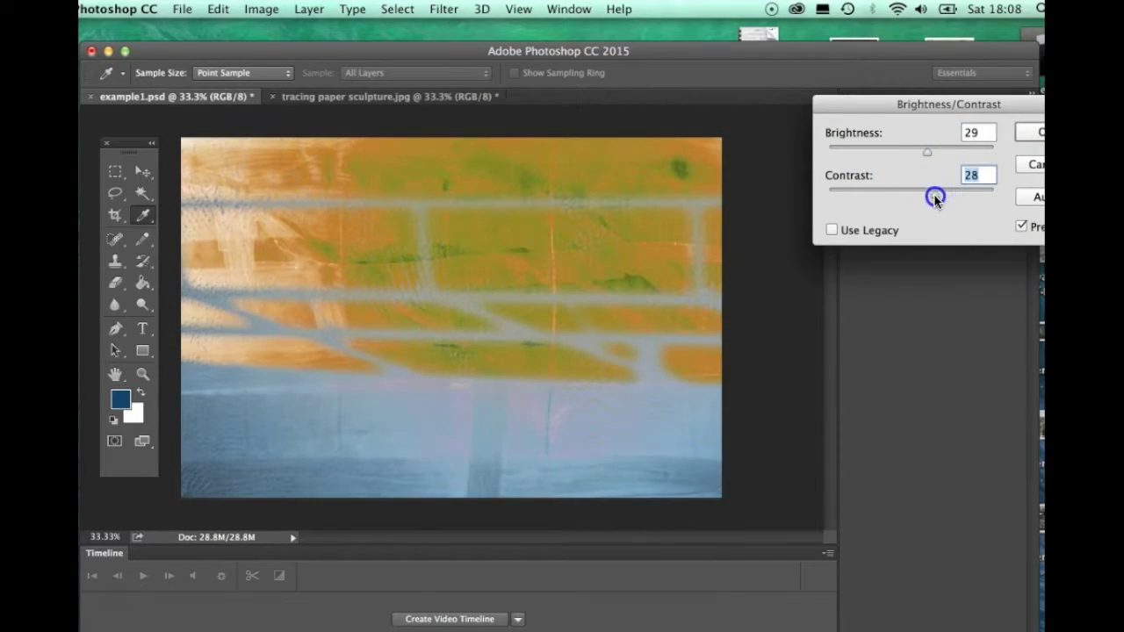
pyautogui.click(1032, 135)
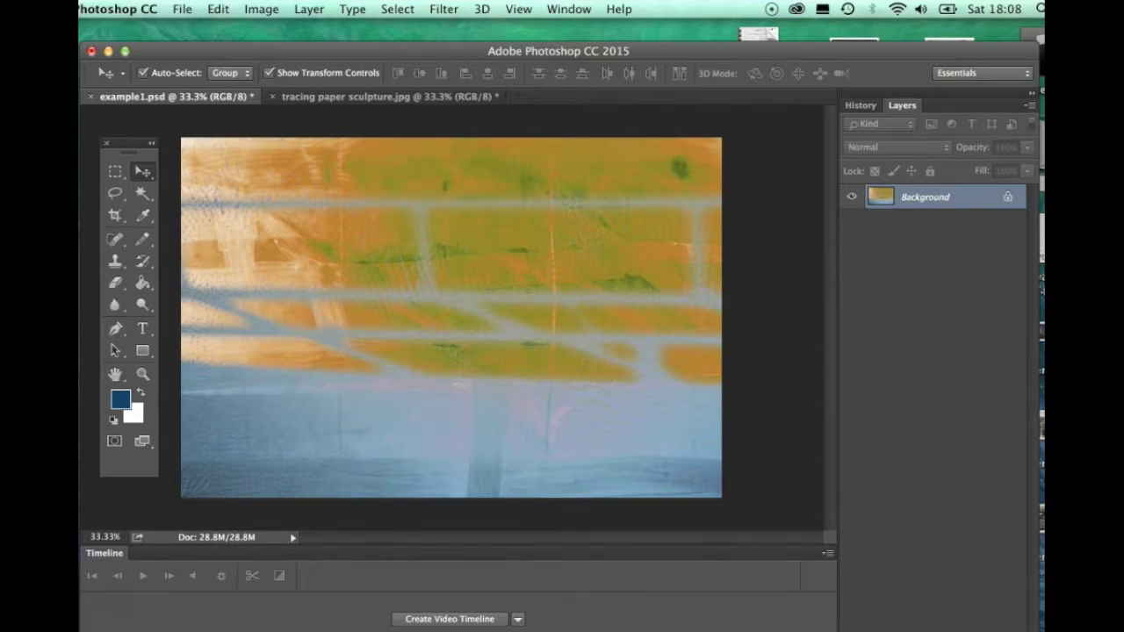
pyautogui.click(262, 9)
# Step: Apply a Hue/Saturation tweak of hue -4 and saturation -8 to mute the colours slightly
pyautogui.moveTo(289, 54)
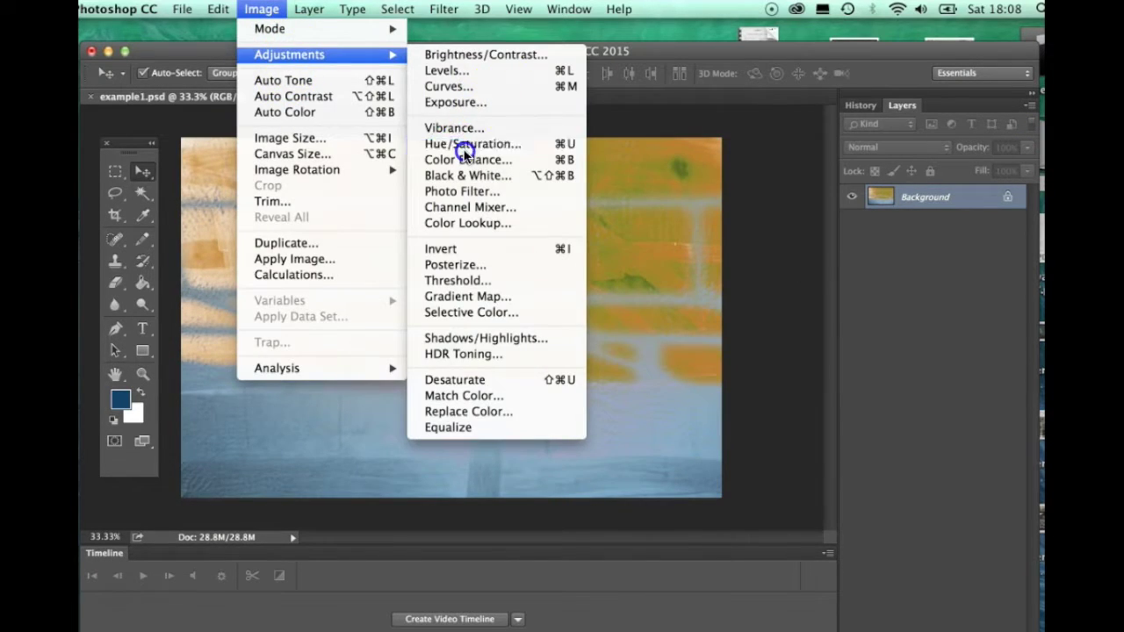
pyautogui.click(465, 145)
pyautogui.moveTo(583, 126); pyautogui.dragTo(899, 201)
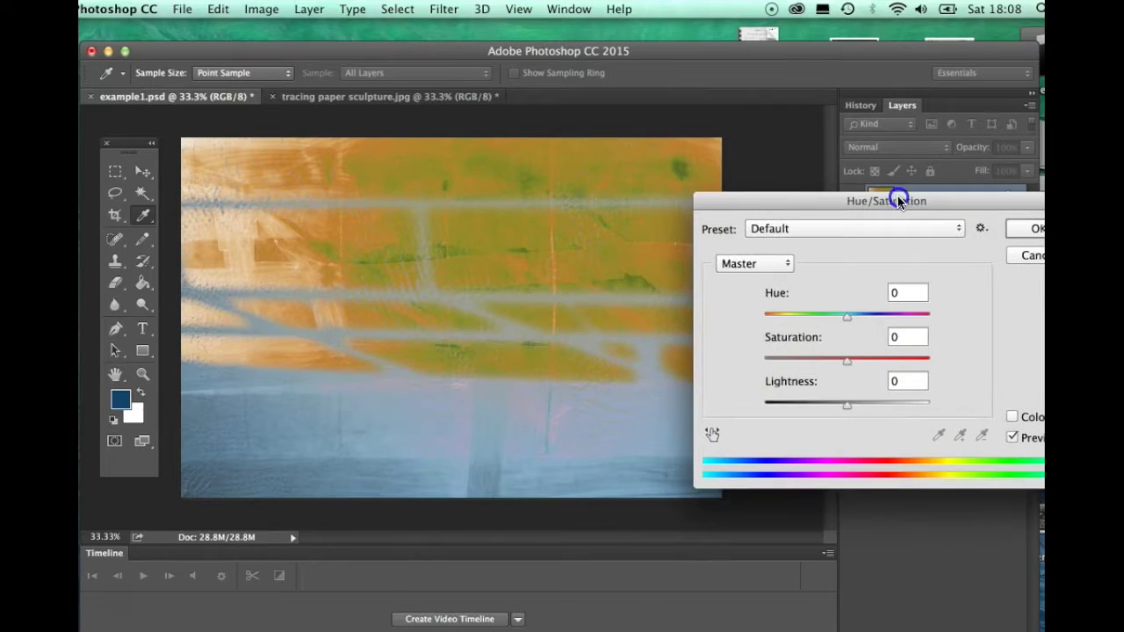
pyautogui.moveTo(850, 314)
pyautogui.mouseDown()
pyautogui.moveTo(869, 320)
pyautogui.moveTo(840, 327)
pyautogui.mouseUp()
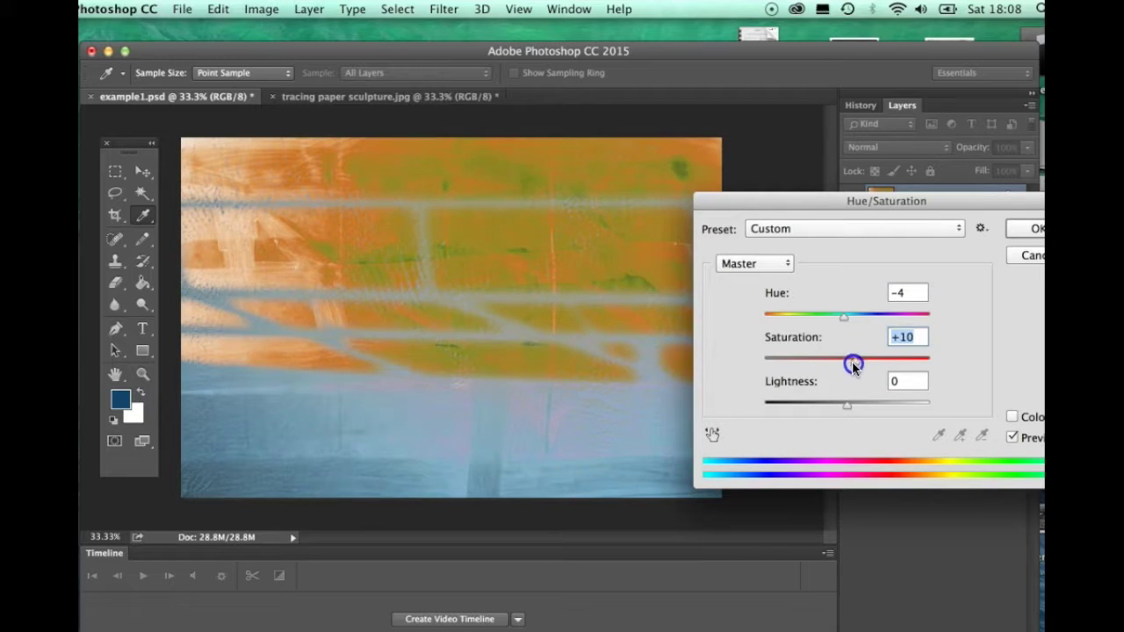
pyautogui.click(1030, 228)
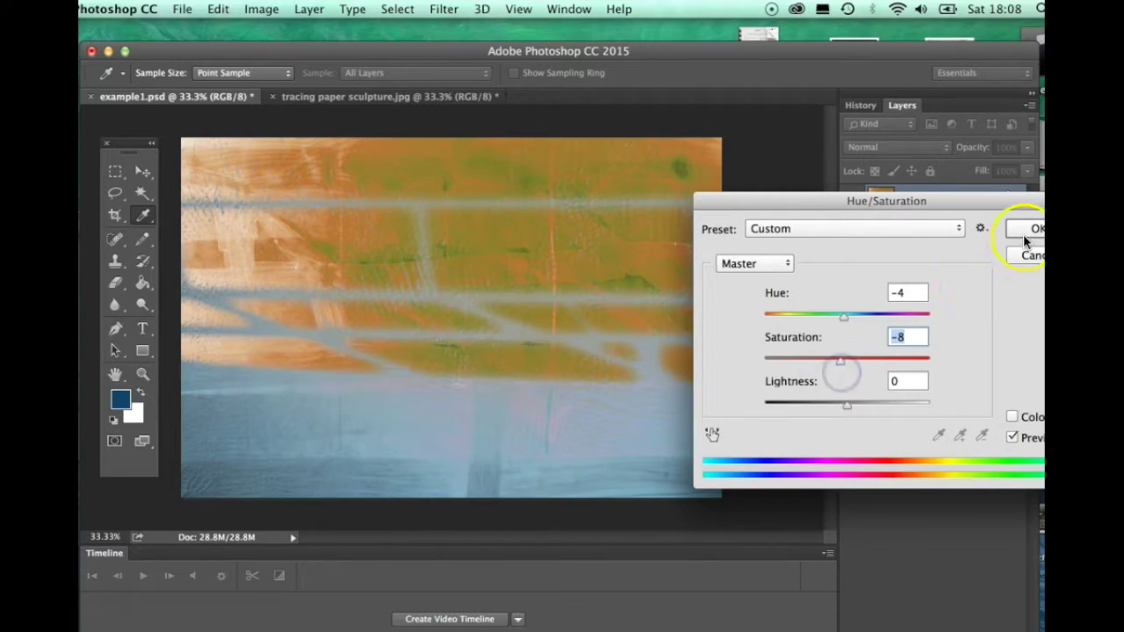
pyautogui.press('v')
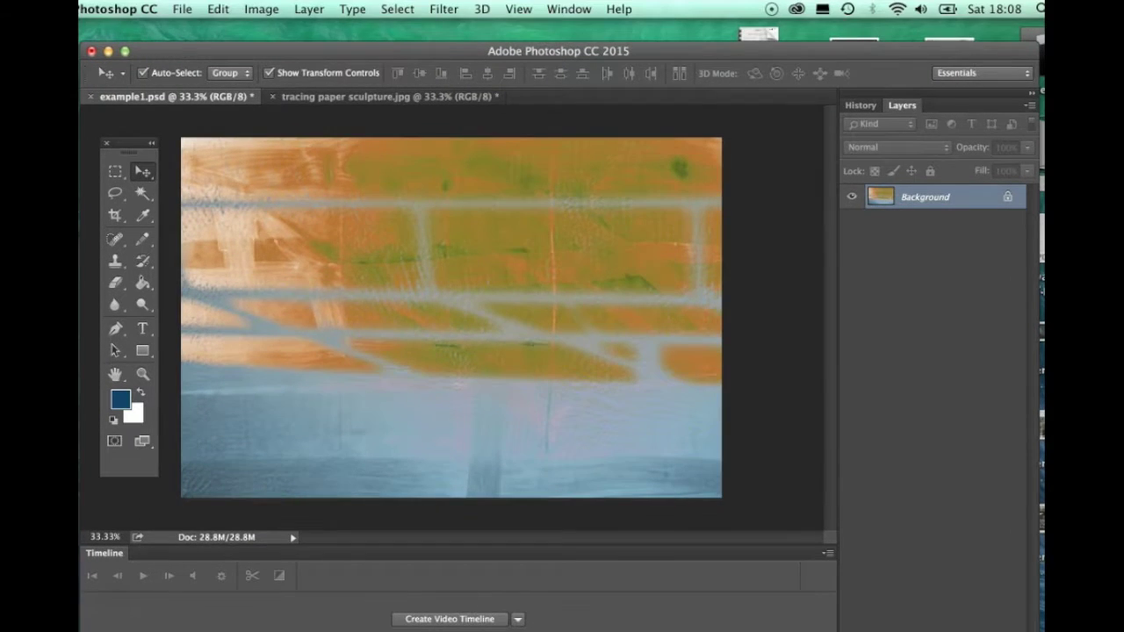
pyautogui.click(262, 9)
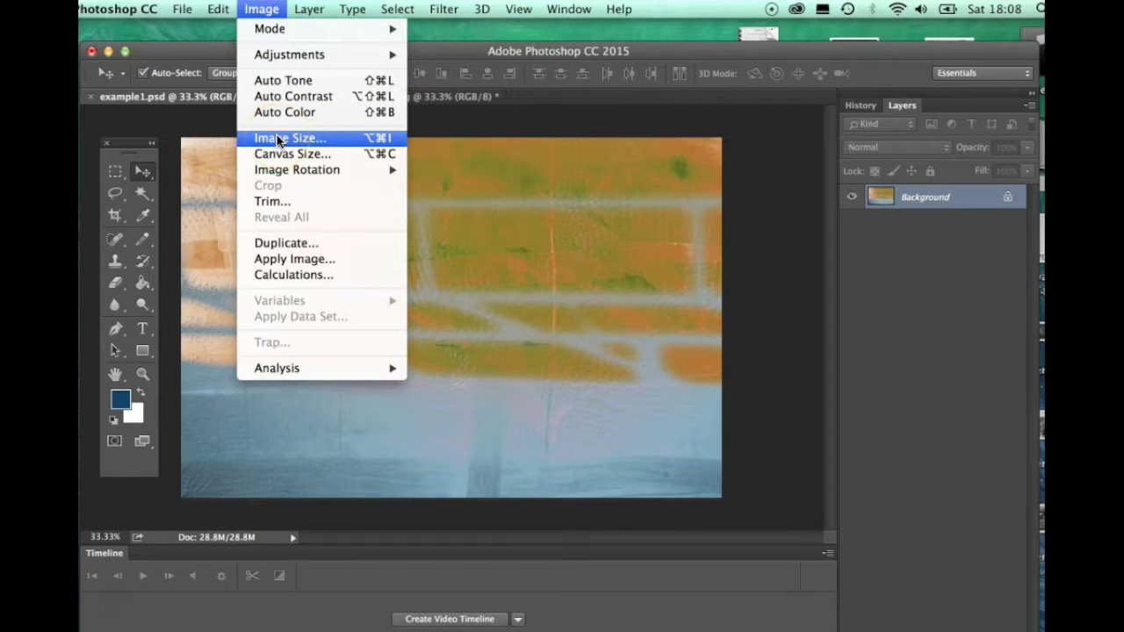
# Step: Set the image size to width 29.7 cm, height 21 cm at 300 pixels/inch
pyautogui.click(278, 139)
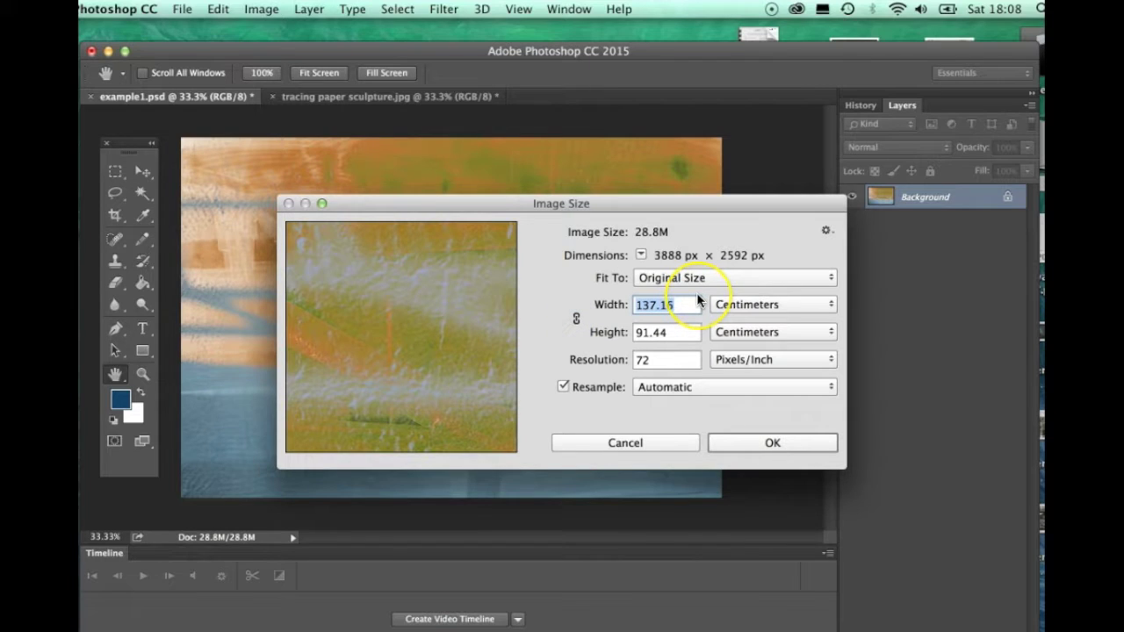
pyautogui.write('29')
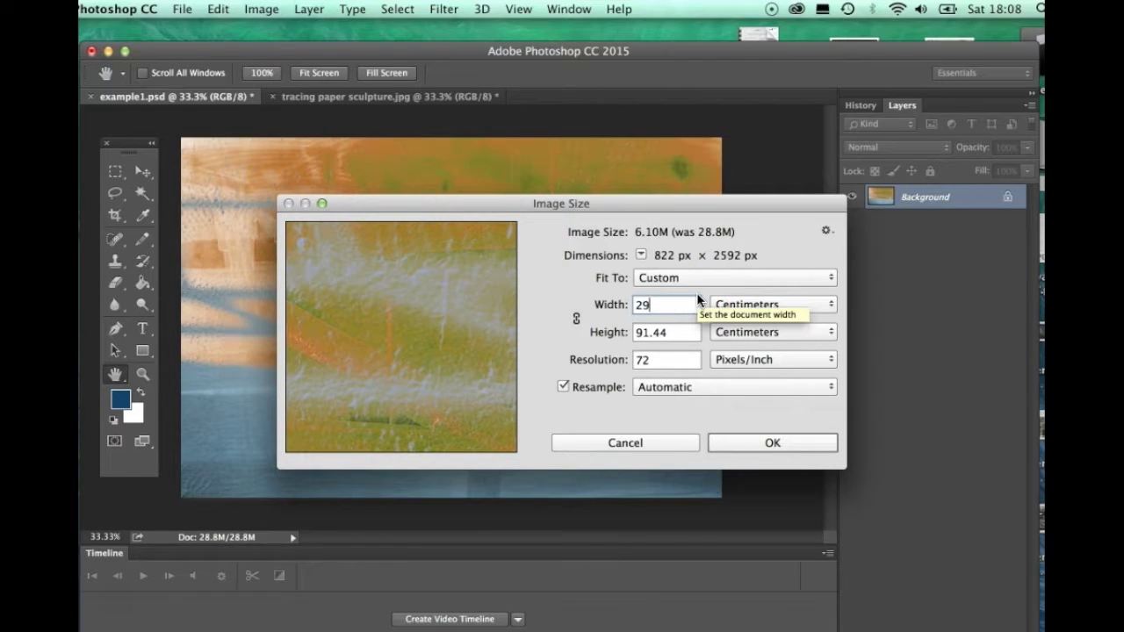
pyautogui.write('.7')
pyautogui.press('Tab')
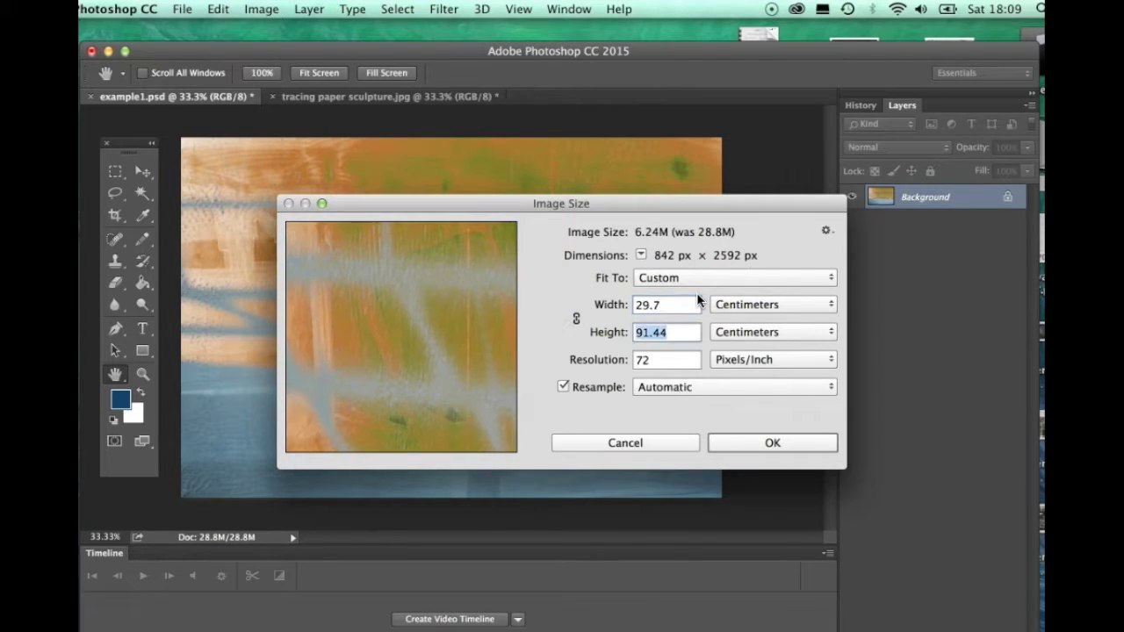
pyautogui.write('21')
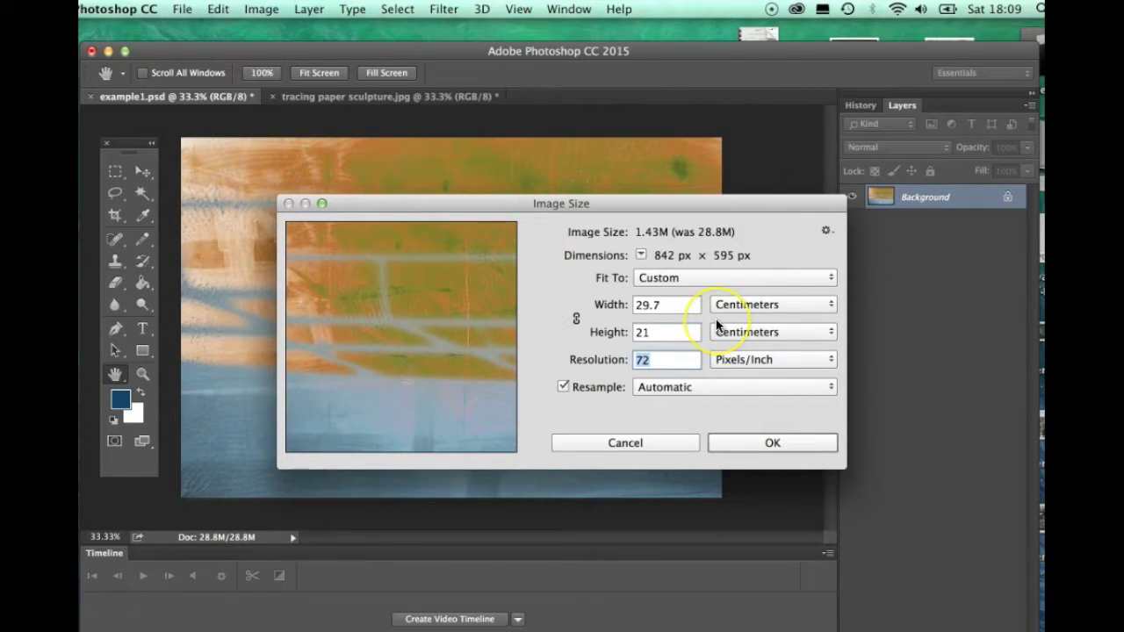
pyautogui.write('30')
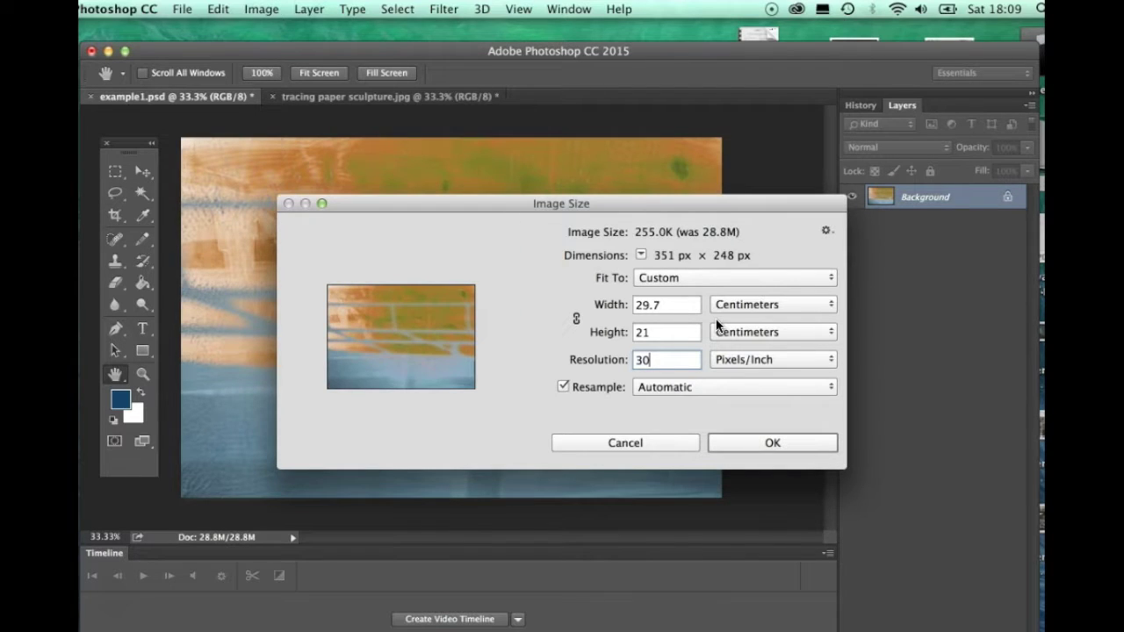
pyautogui.write('0')
pyautogui.click(780, 445)
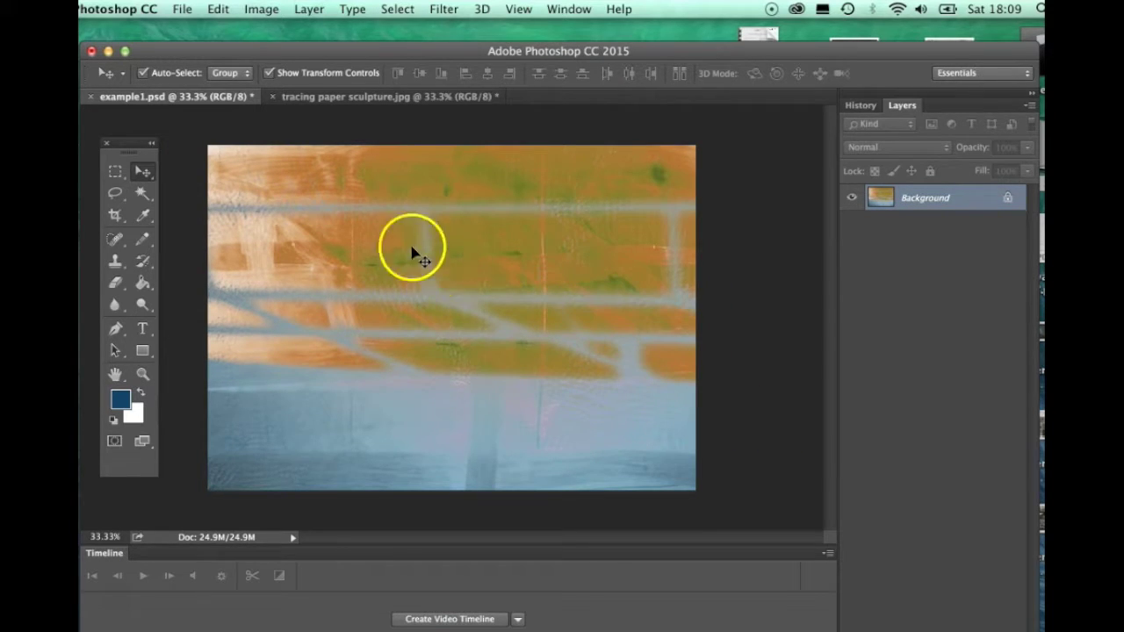
pyautogui.click(271, 11)
pyautogui.click(271, 11)
pyautogui.click(272, 10)
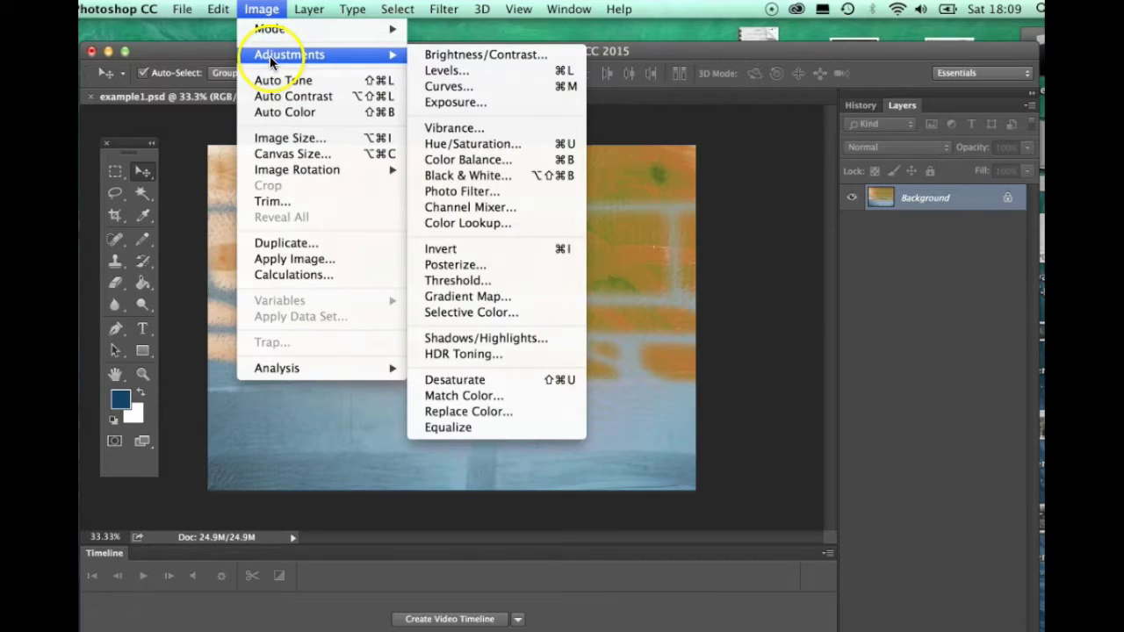
pyautogui.moveTo(271, 31)
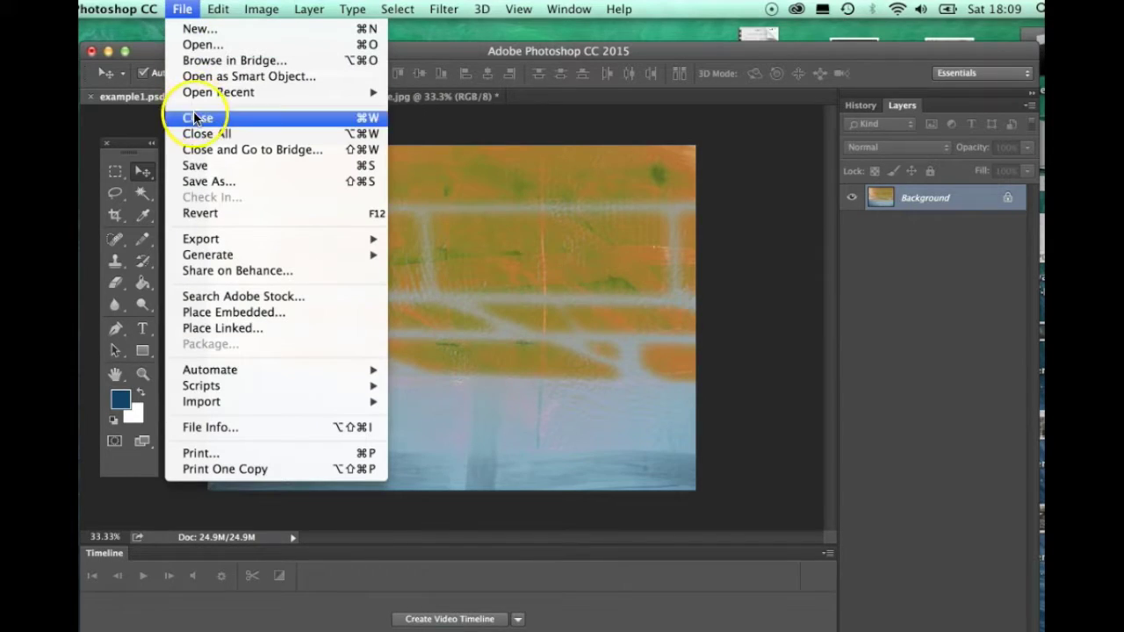
pyautogui.click(205, 180)
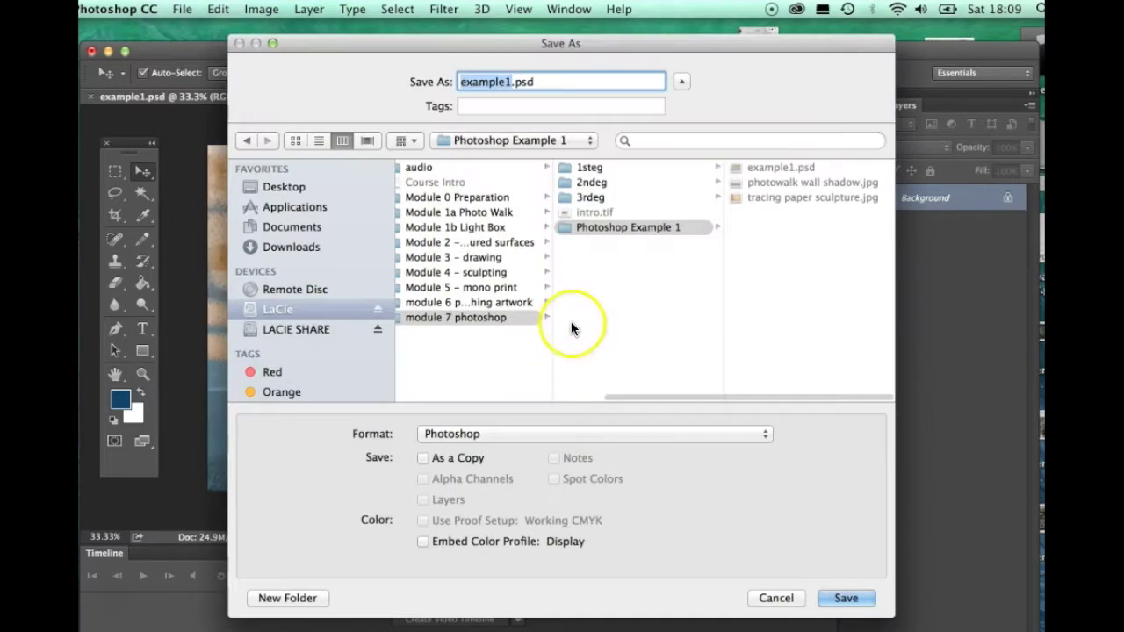
# Step: Save the resized image as example1.tif in TIFF format with default TIFF options
pyautogui.click(520, 433)
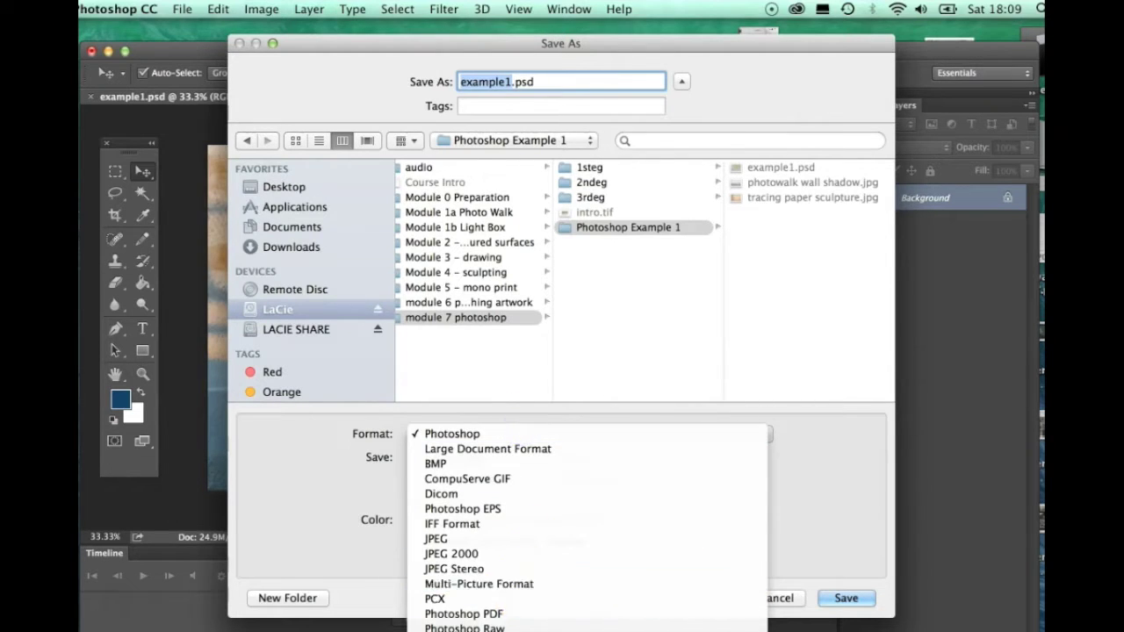
pyautogui.moveTo(519, 631)
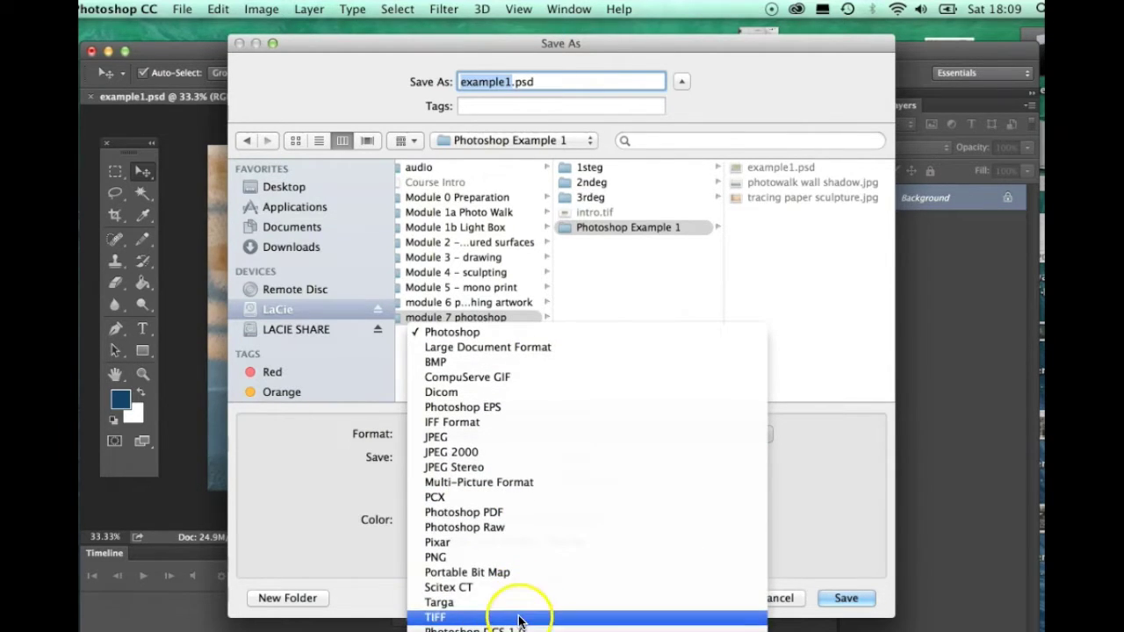
pyautogui.click(519, 617)
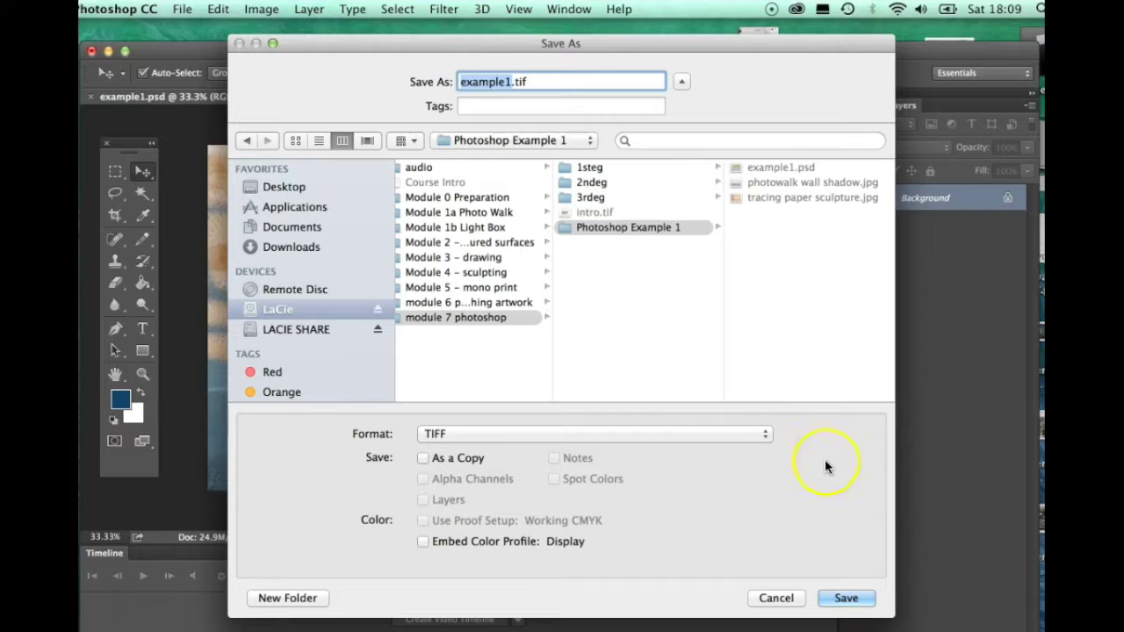
pyautogui.click(836, 598)
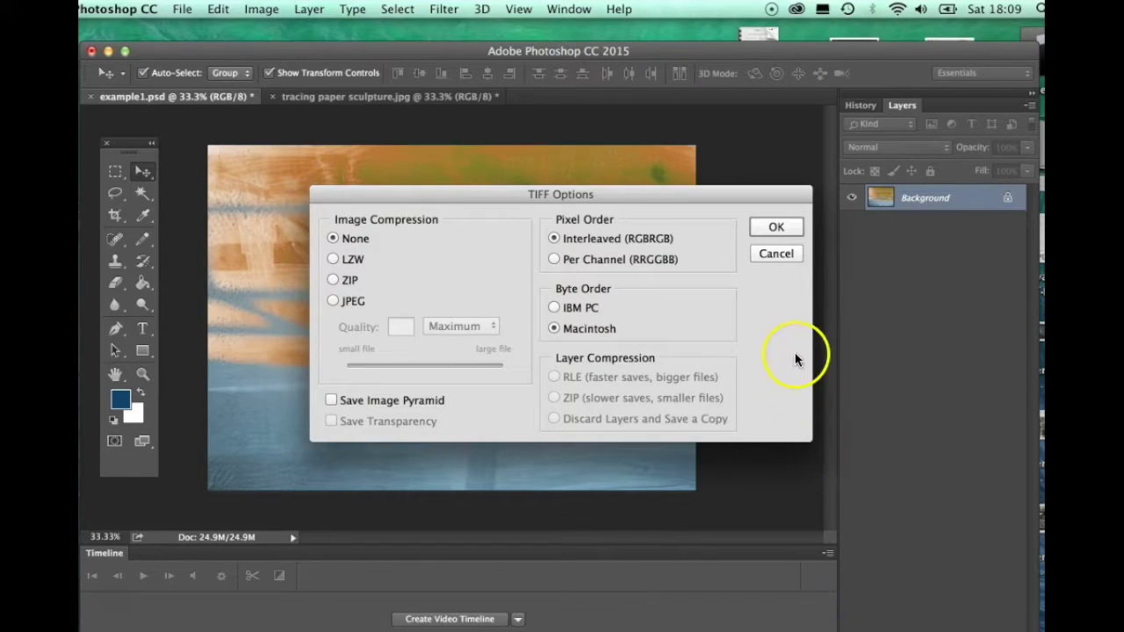
pyautogui.click(777, 228)
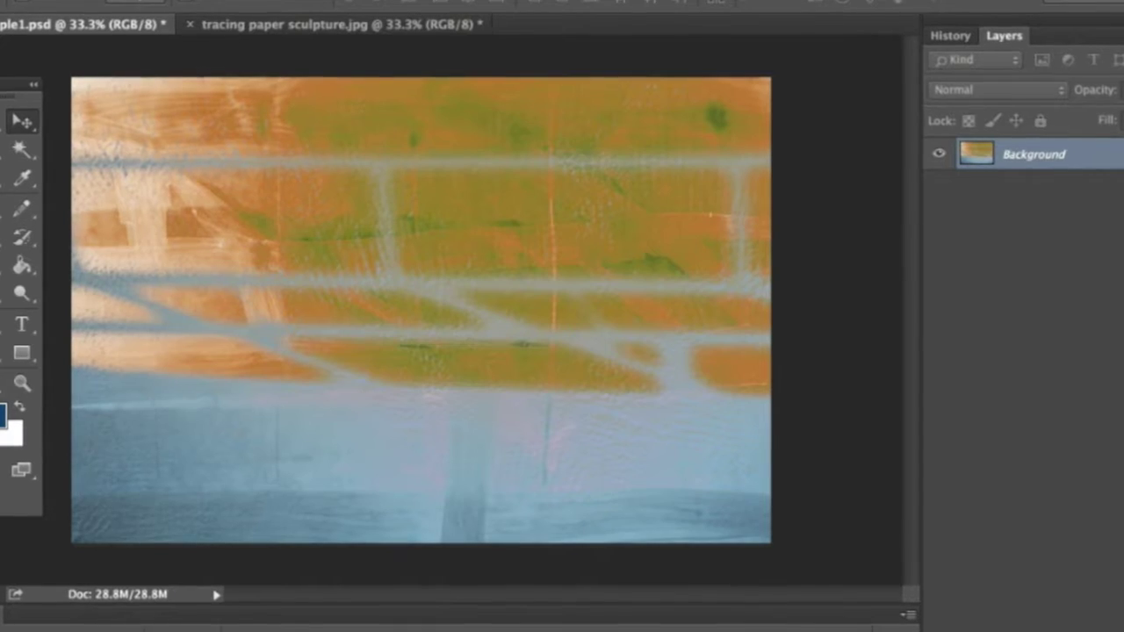
pyautogui.click(182, 9)
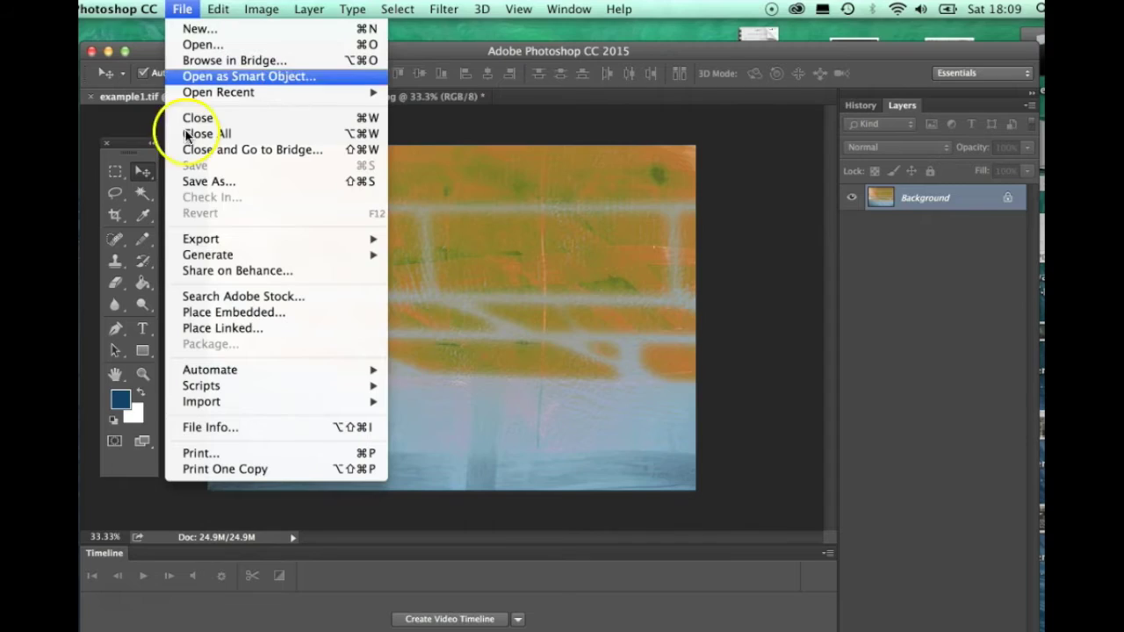
# Step: Export a JPEG High copy as example1(web).jpg into Photoshop Example 1 via Save for Web
pyautogui.moveTo(201, 246)
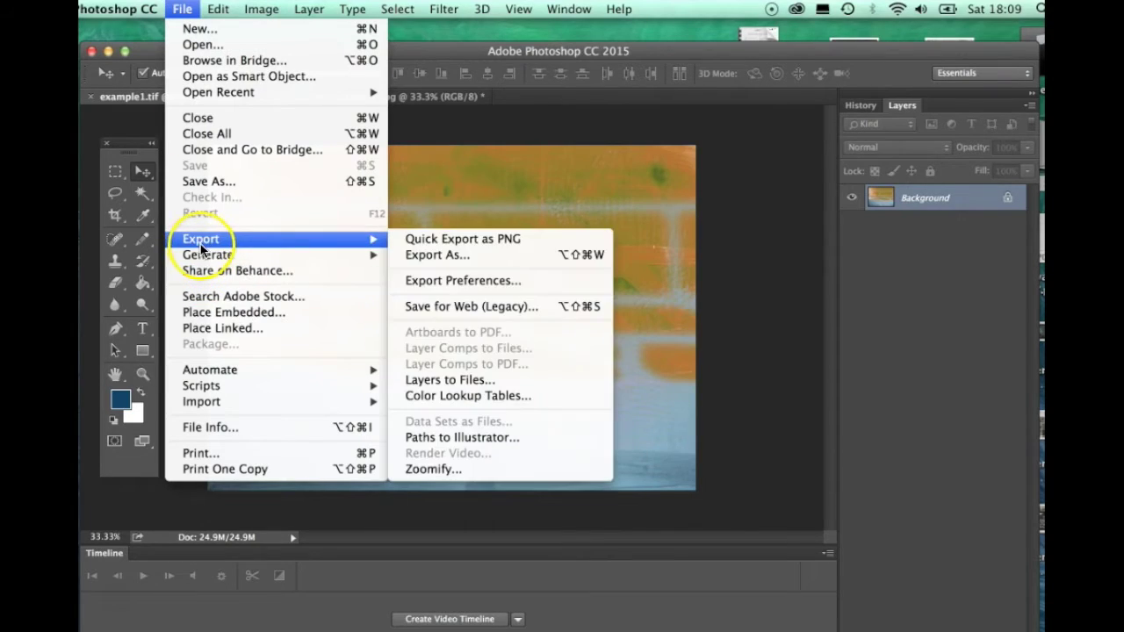
pyautogui.click(451, 307)
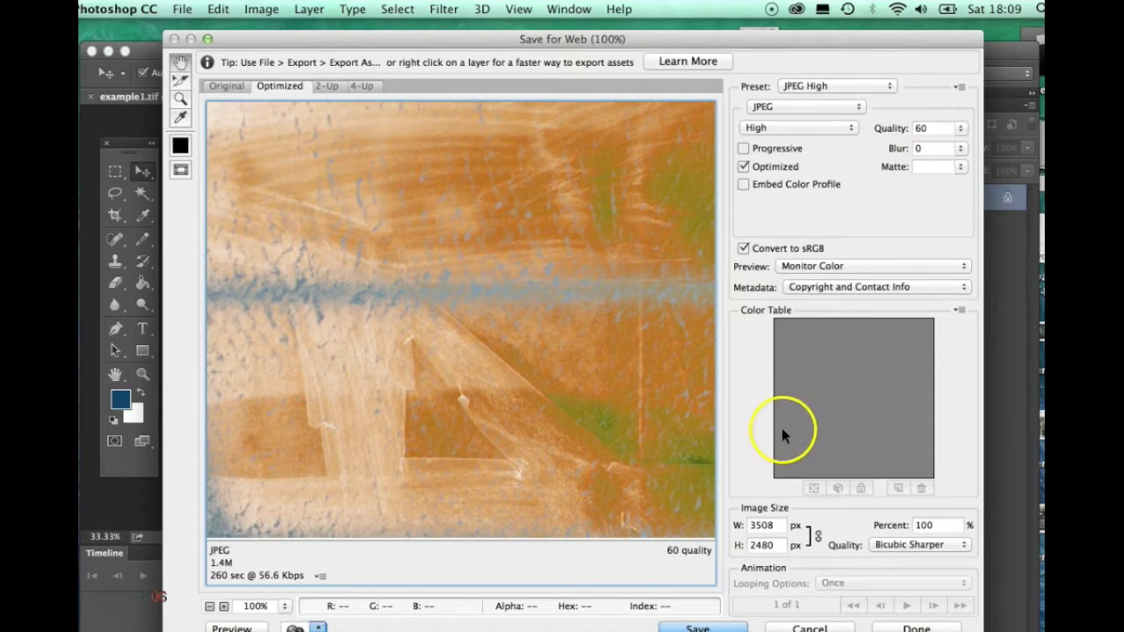
pyautogui.click(717, 627)
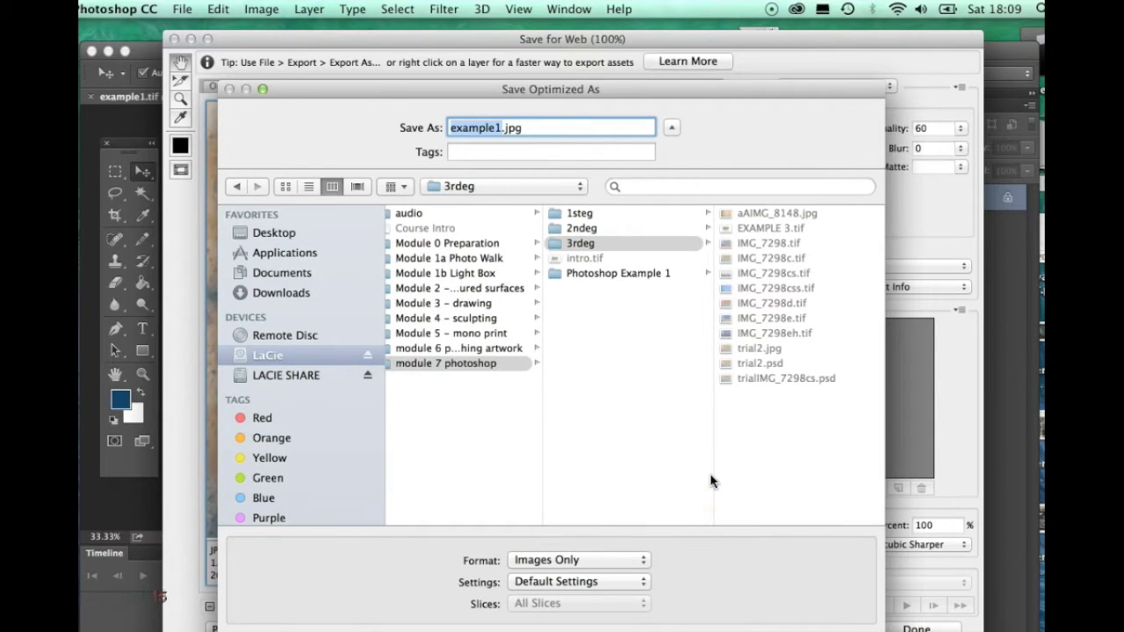
pyautogui.click(499, 128)
pyautogui.write('(web')
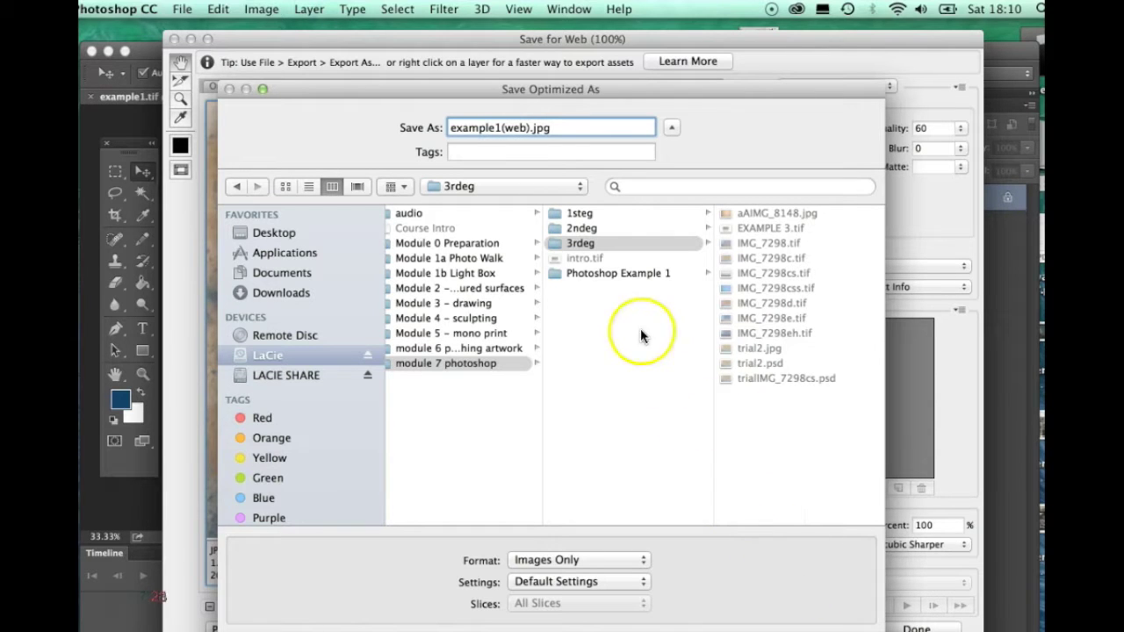
pyautogui.click(618, 274)
pyautogui.click(820, 625)
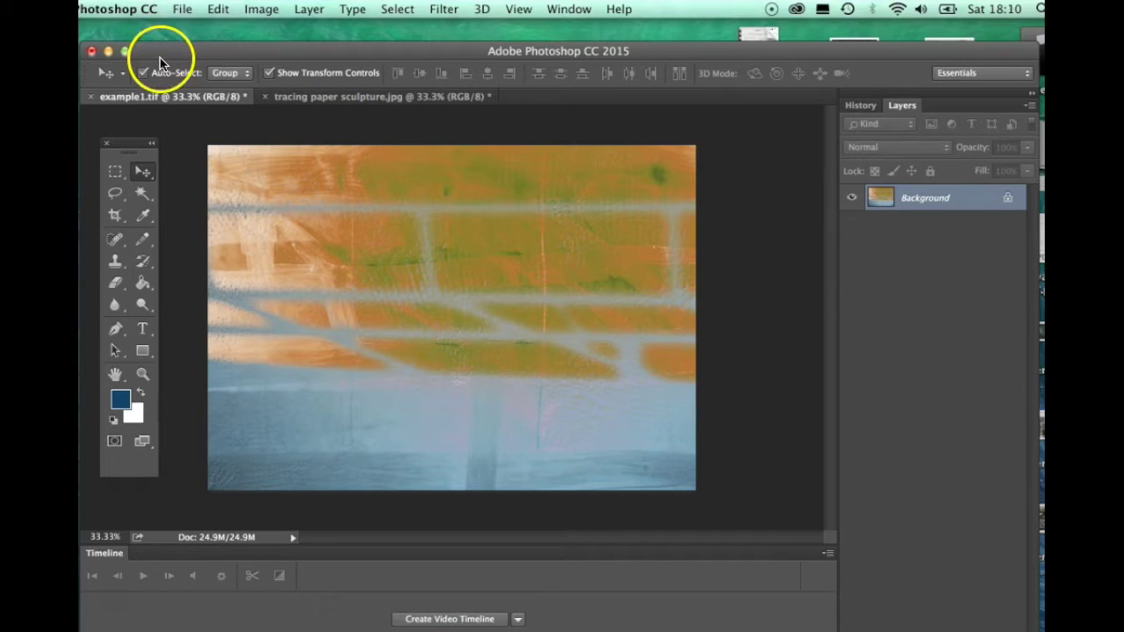
pyautogui.click(181, 8)
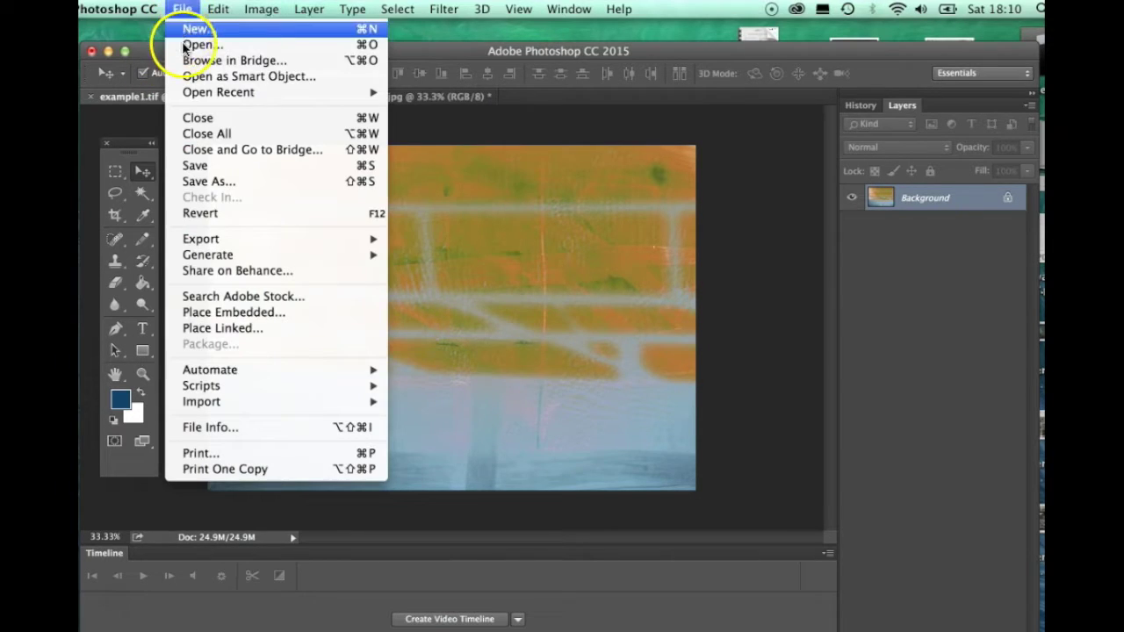
pyautogui.click(184, 46)
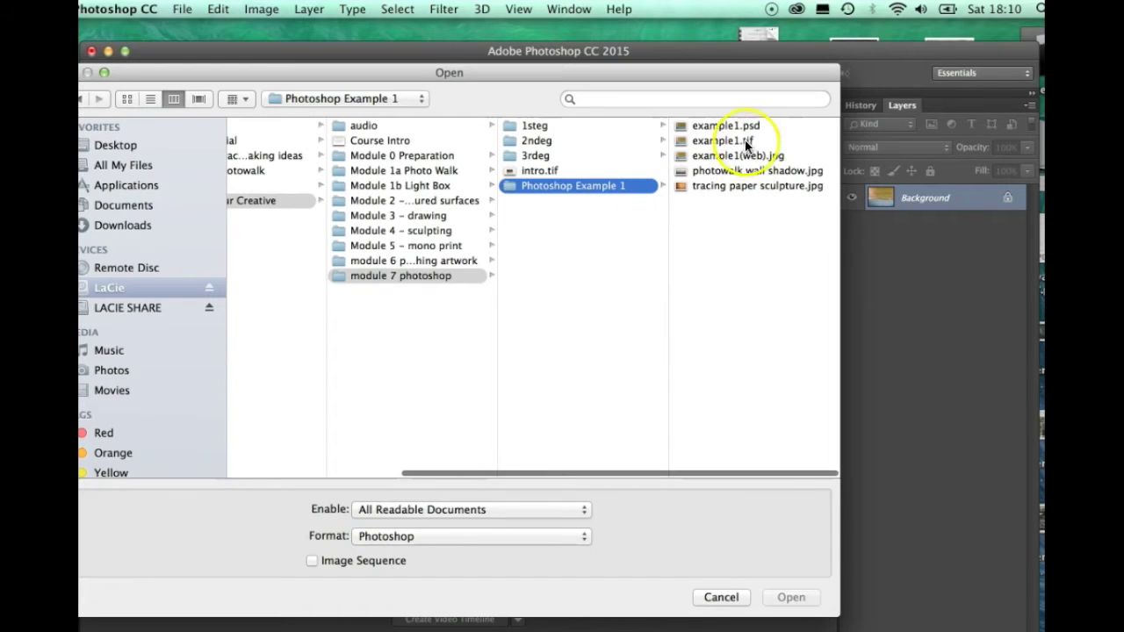
pyautogui.click(735, 125)
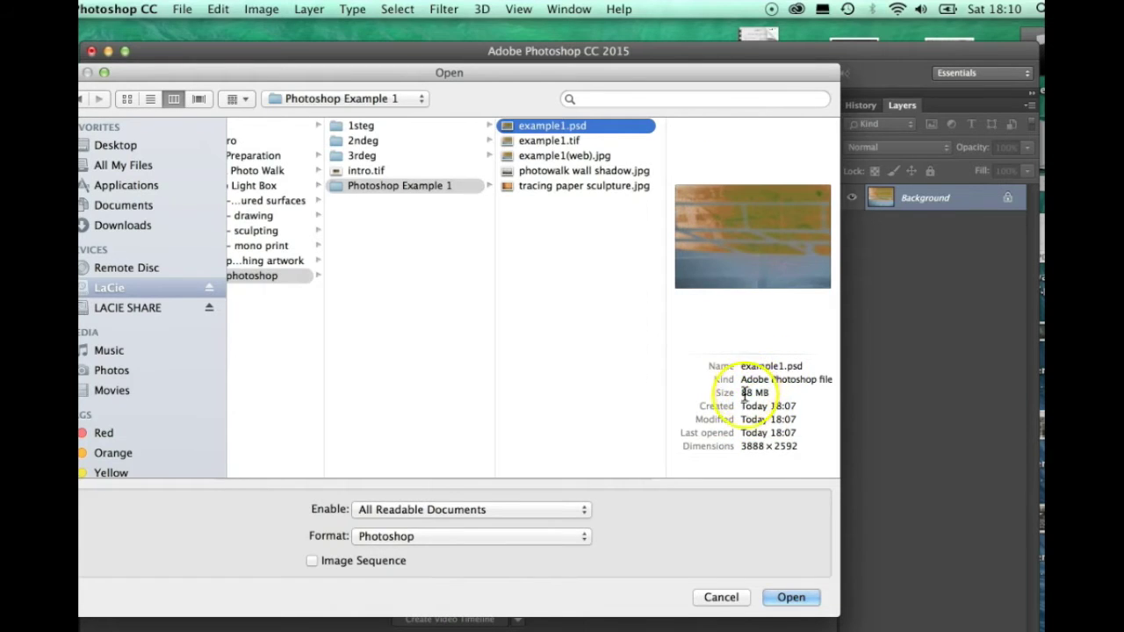
pyautogui.click(566, 143)
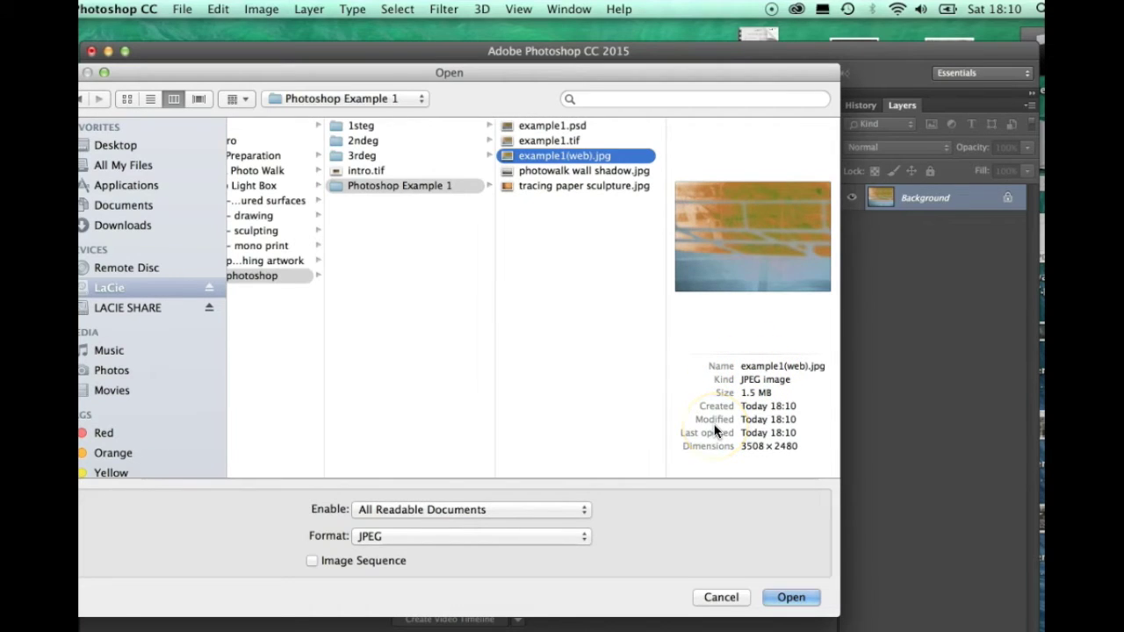
pyautogui.click(719, 598)
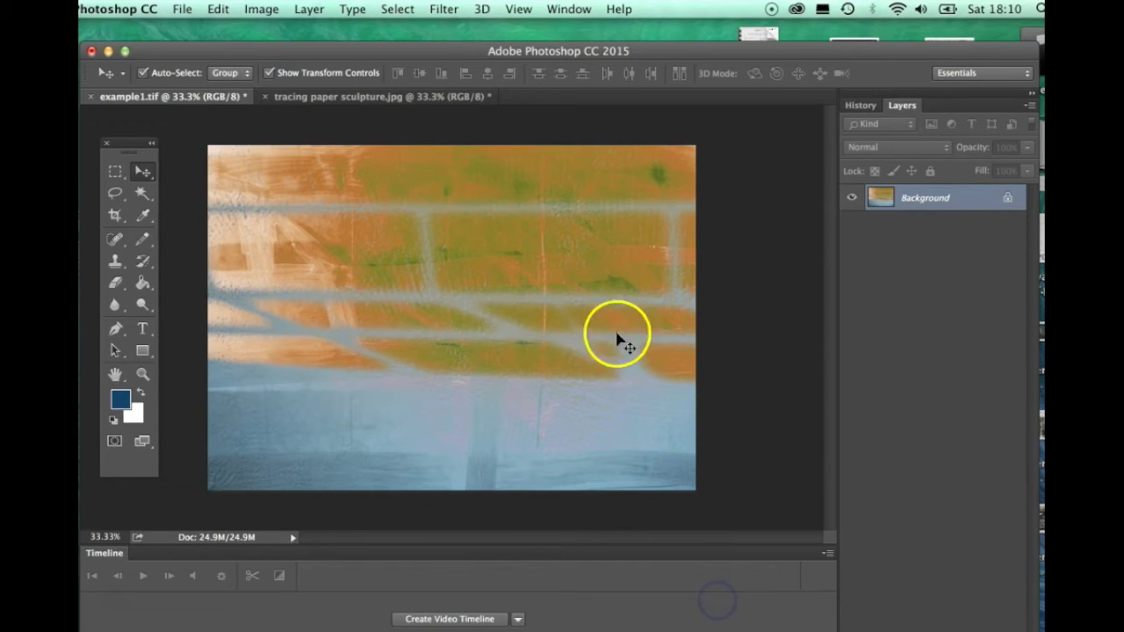